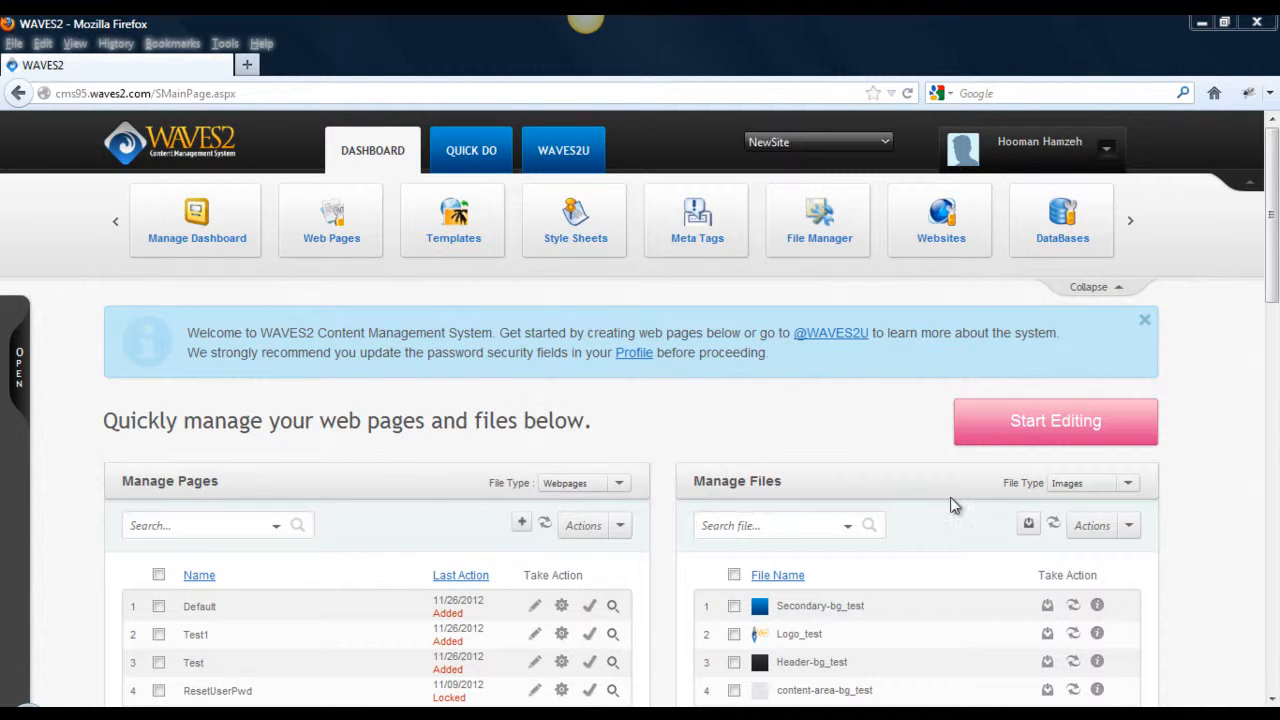
# Expand Manage Content > Manage Websites > WavesII in the site tree and scroll to HTML Player2.
pyautogui.click(18, 365)
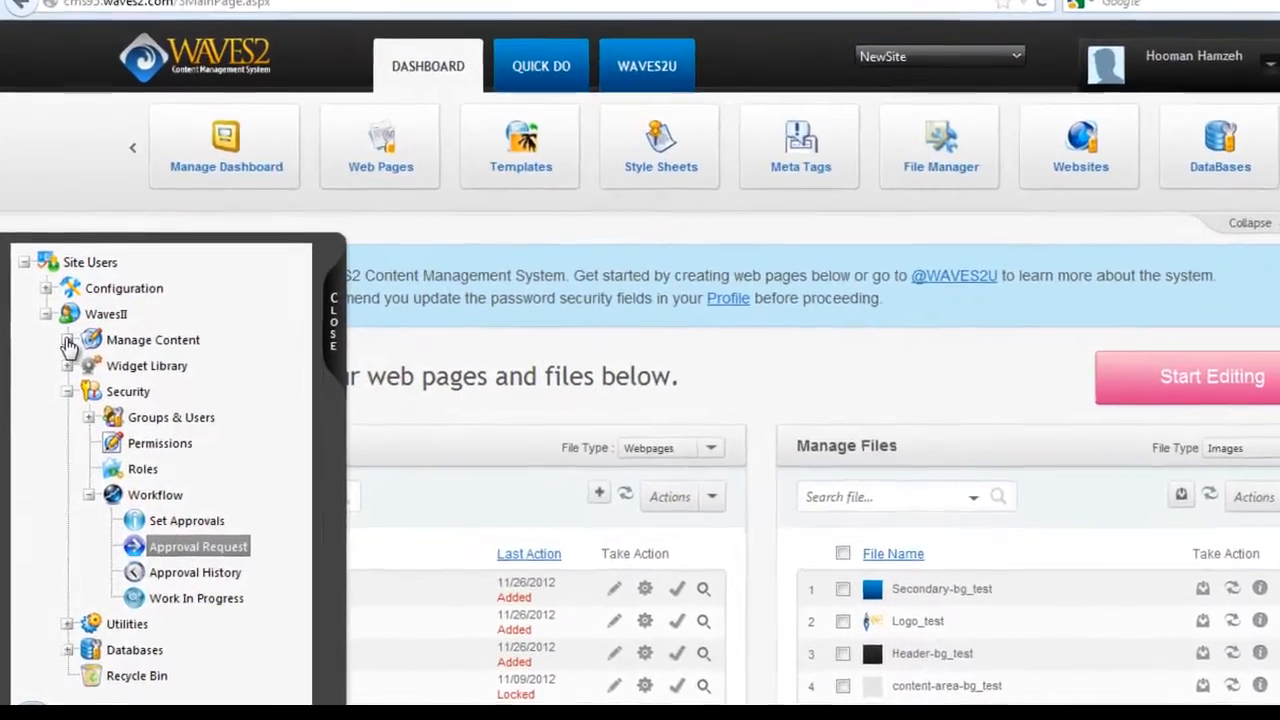
pyautogui.click(63, 366)
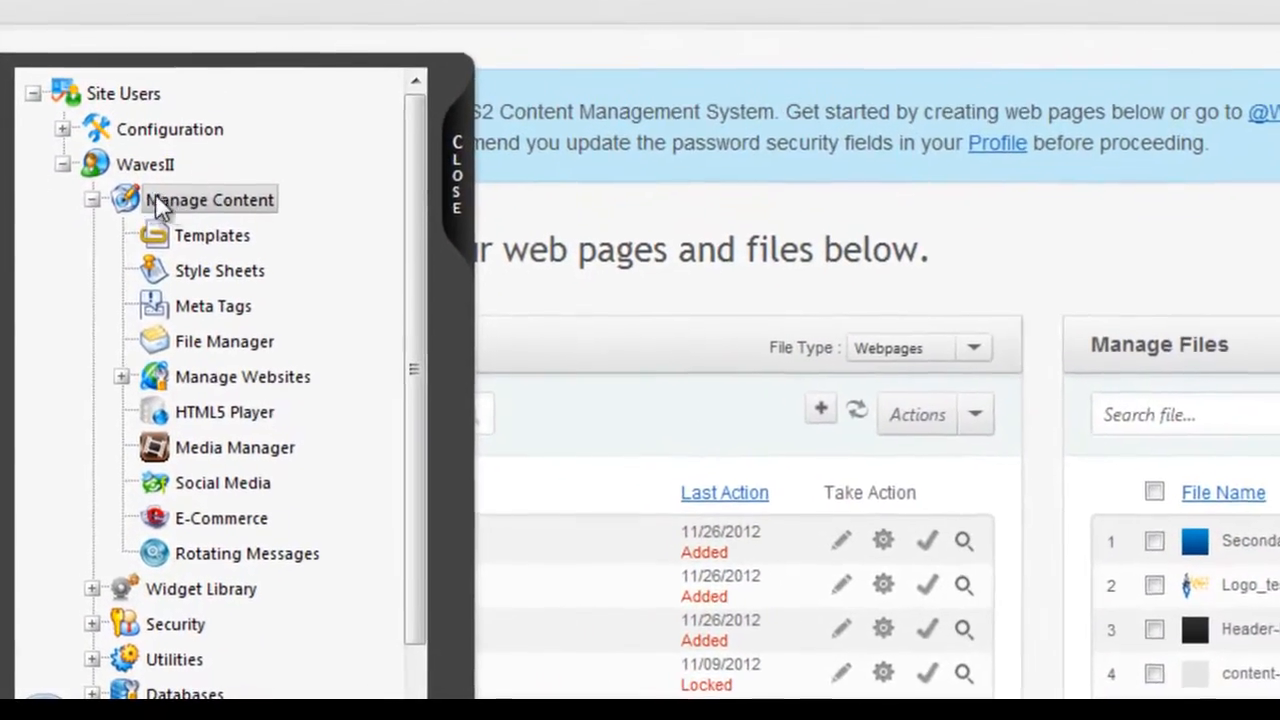
pyautogui.click(129, 357)
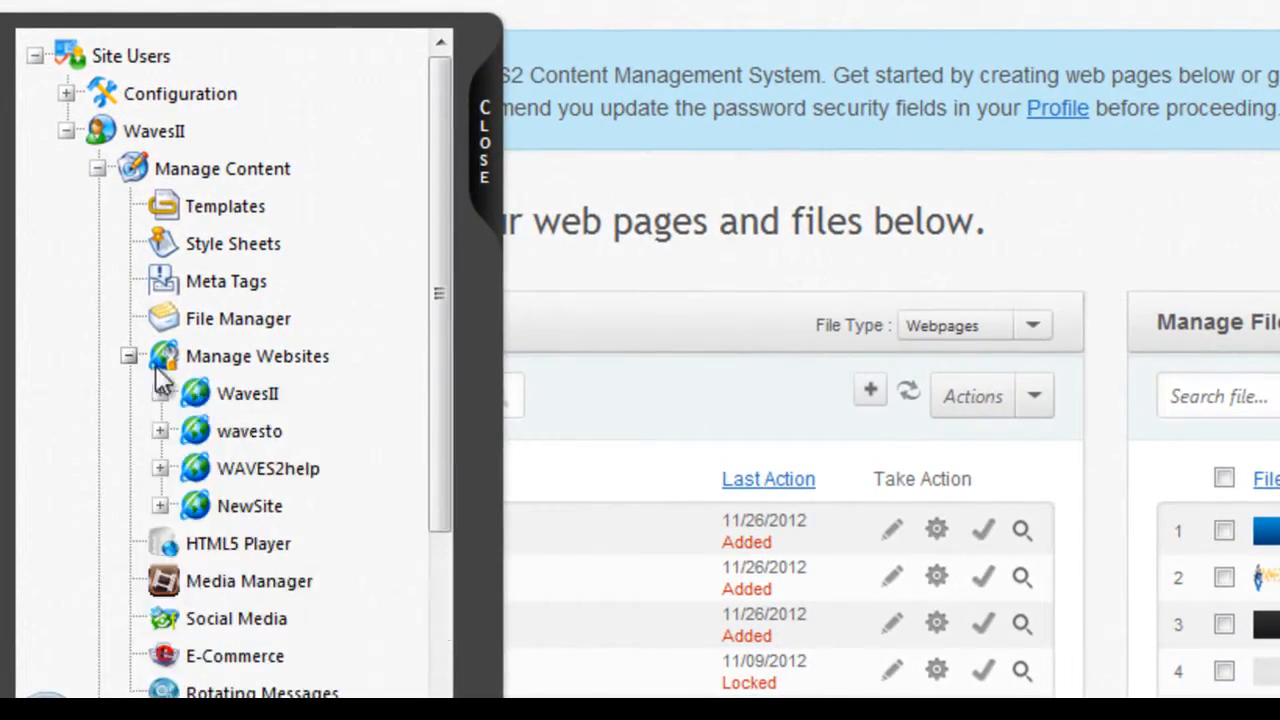
pyautogui.click(161, 394)
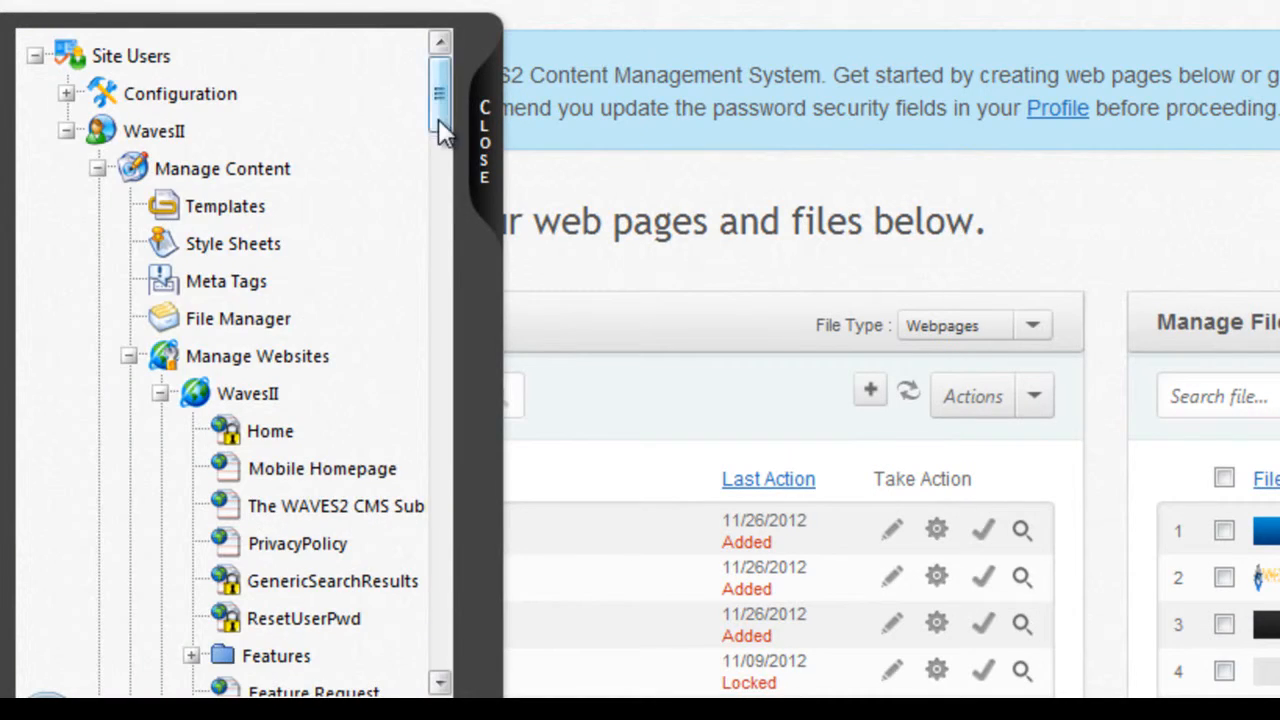
pyautogui.moveTo(442, 112); pyautogui.dragTo(443, 643)
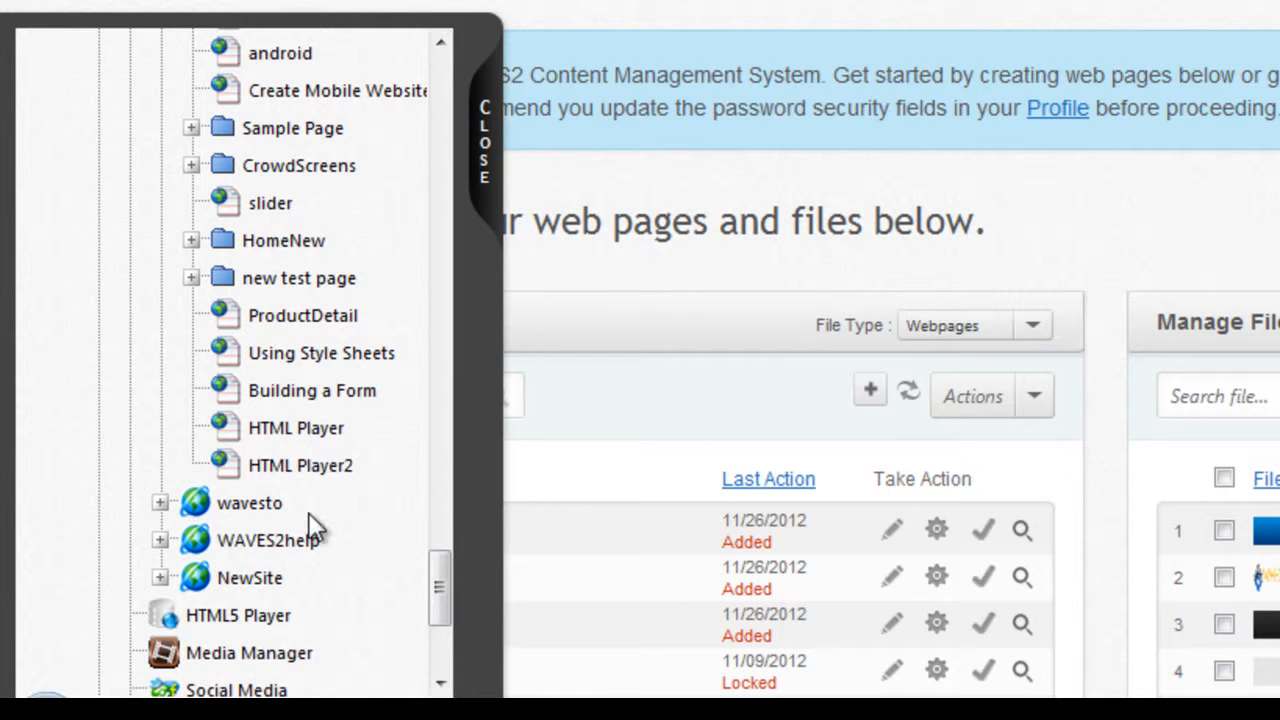
# Add a page named 'Web Form' (WebForm.aspx) positioned below HTML Player2.
pyautogui.rightClick(305, 473)
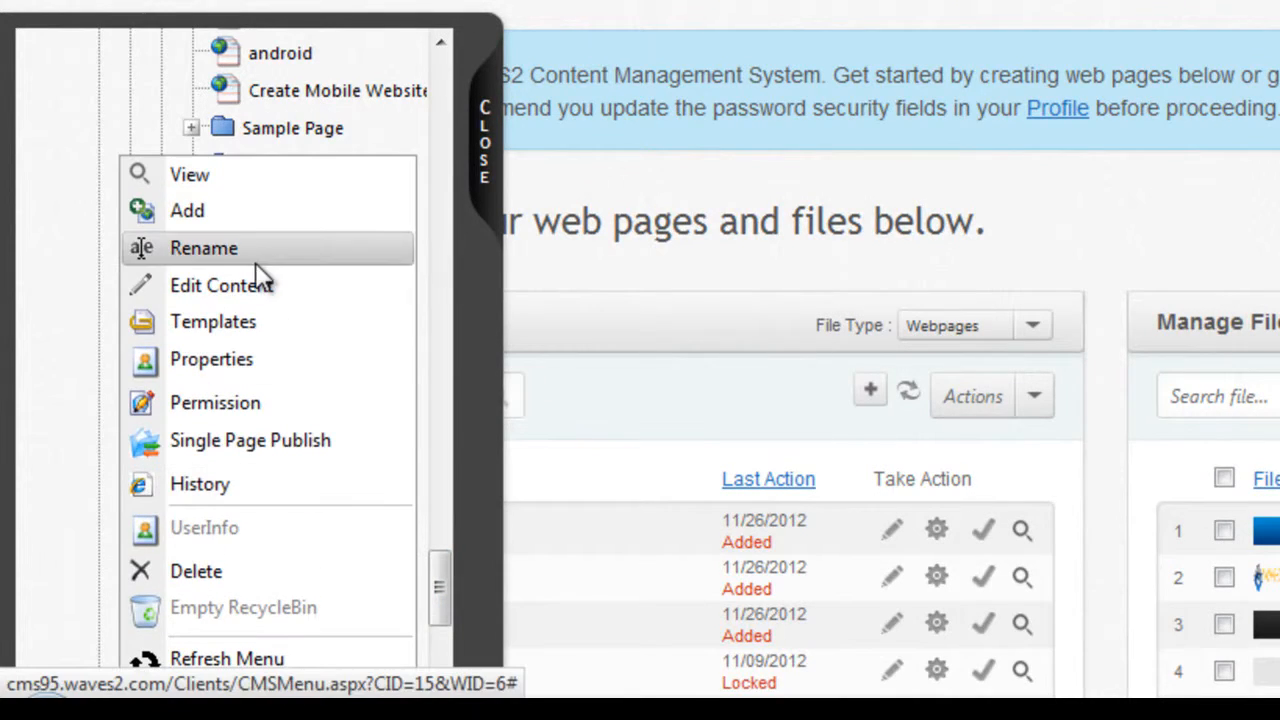
pyautogui.click(236, 212)
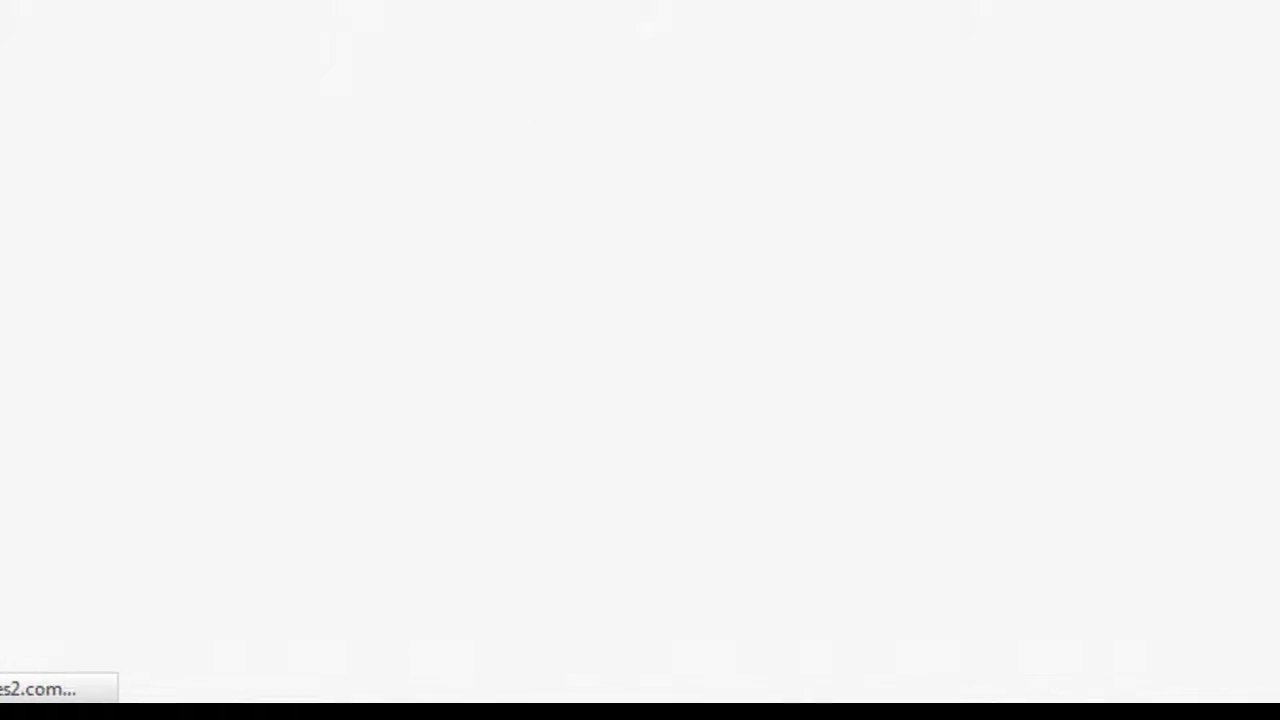
pyautogui.write('Web Form')
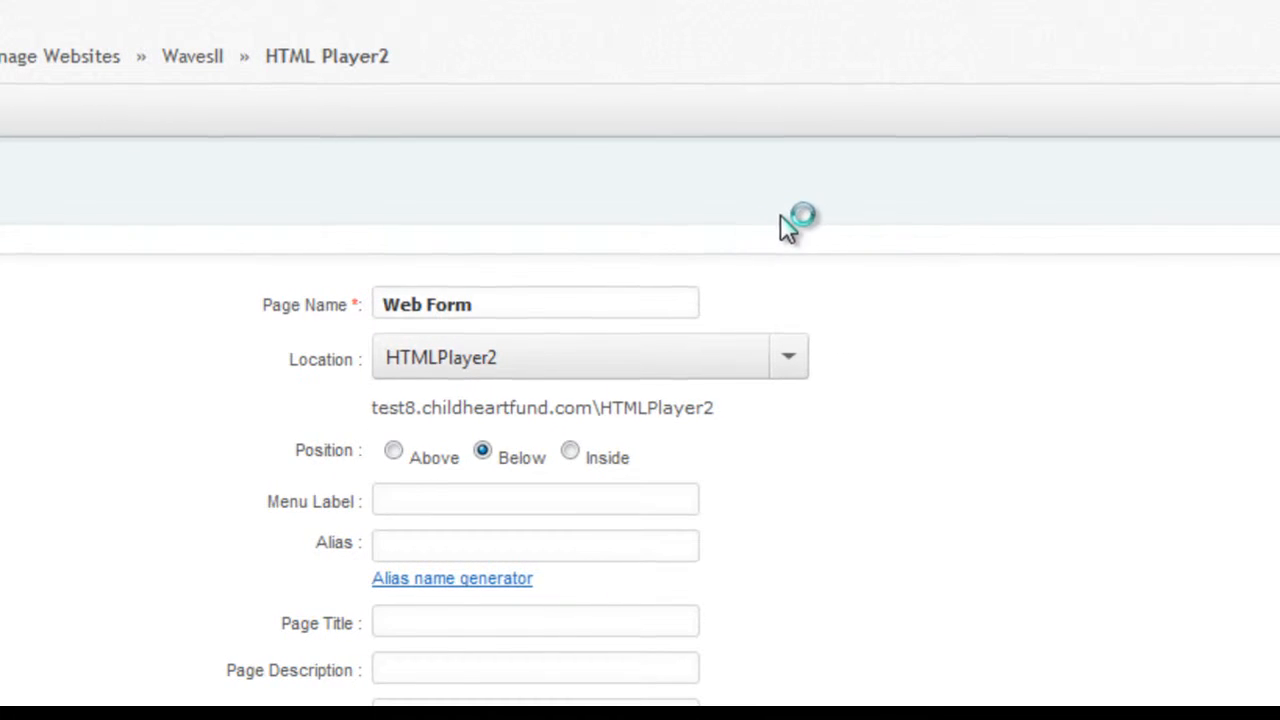
pyautogui.click(779, 215)
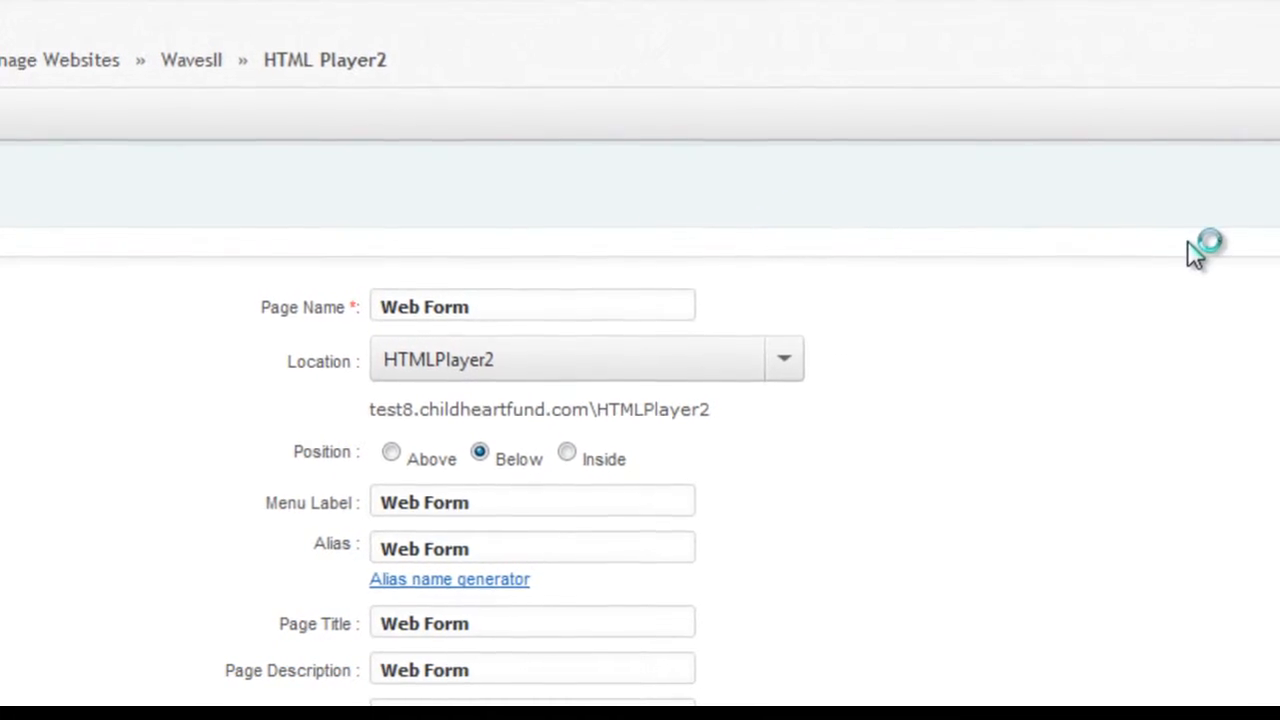
pyautogui.scroll(-3, 1053, 212)
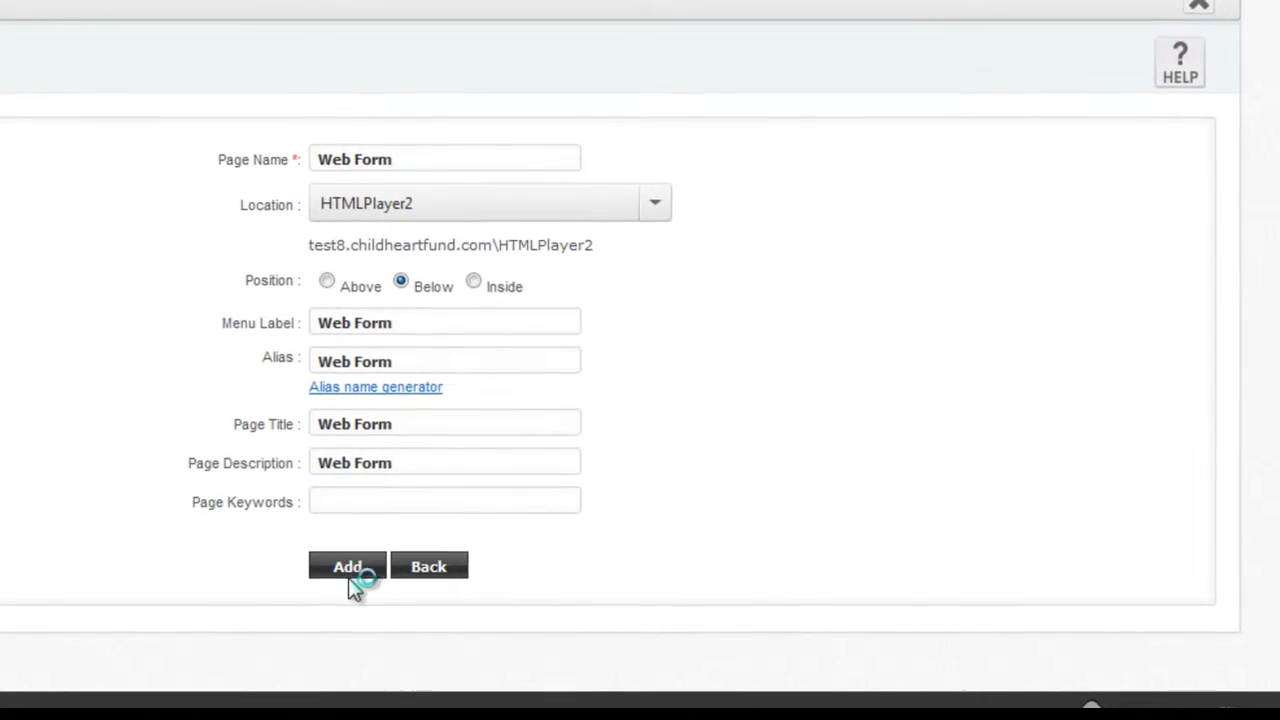
pyautogui.click(347, 567)
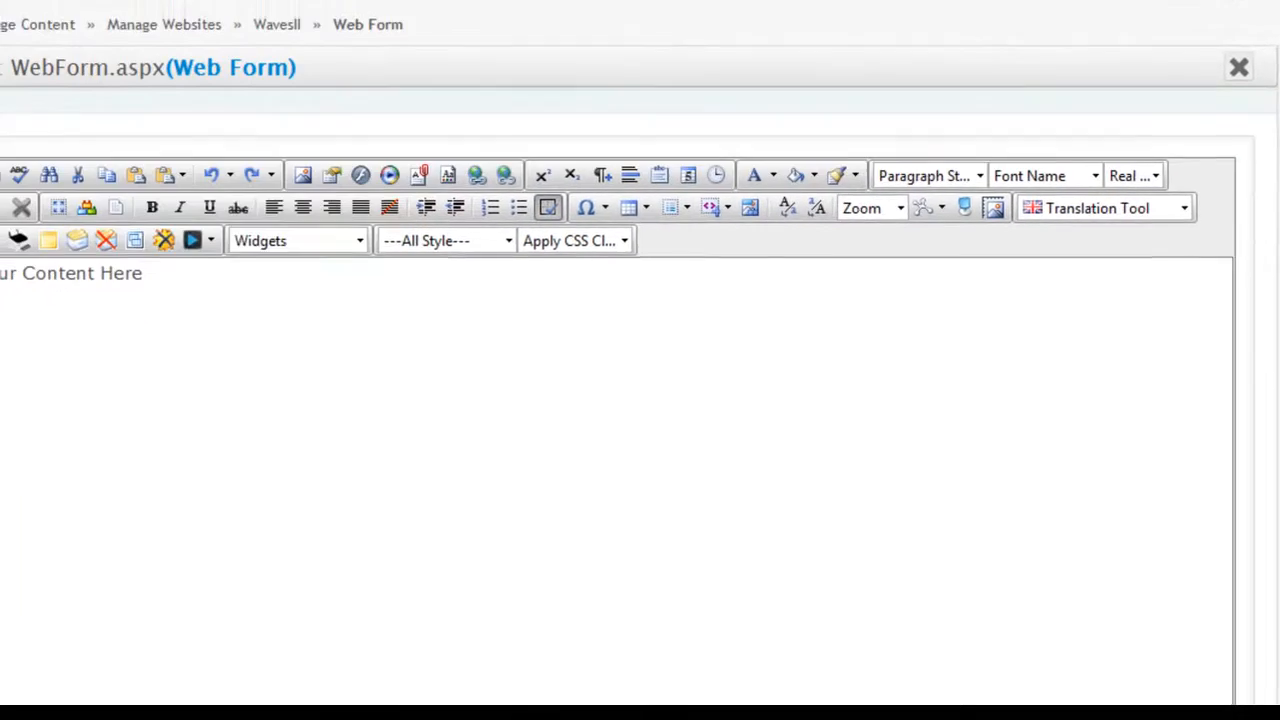
# Delete the 'Your Content Here' placeholder and insert a Form Builder widget from the Widgets list.
pyautogui.moveTo(188, 262); pyautogui.dragTo(25, 262)
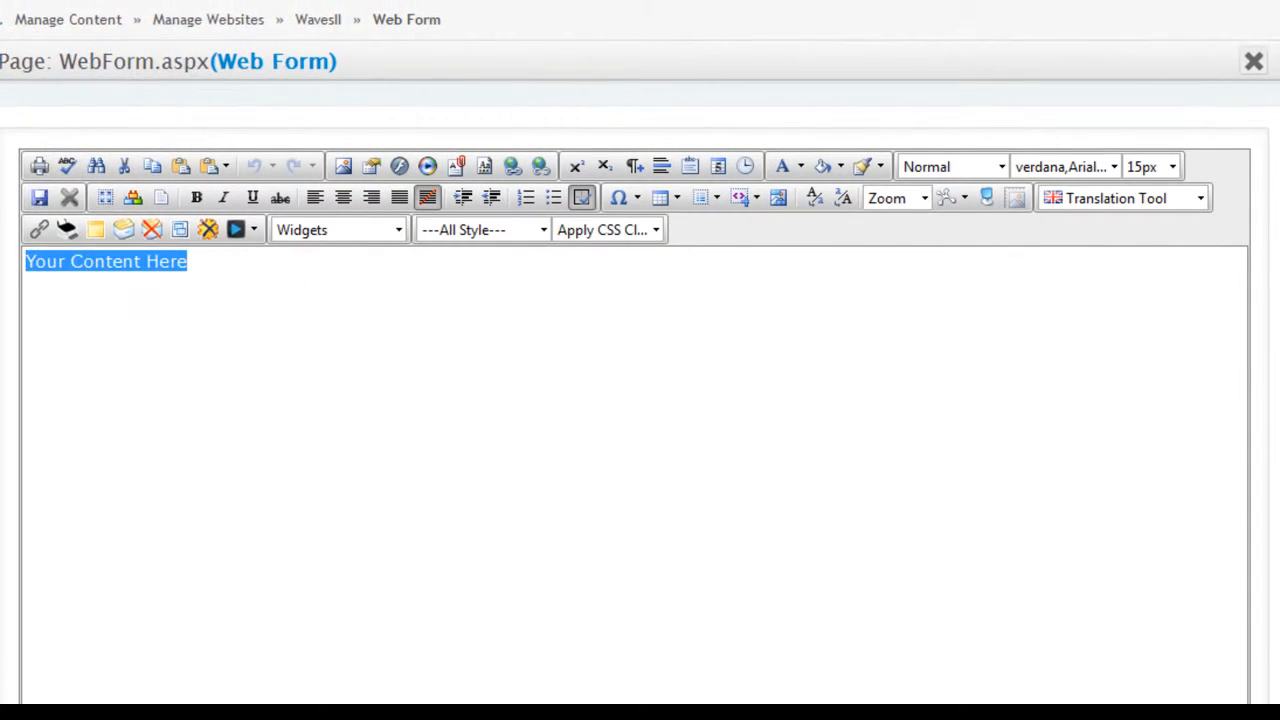
pyautogui.press('Delete')
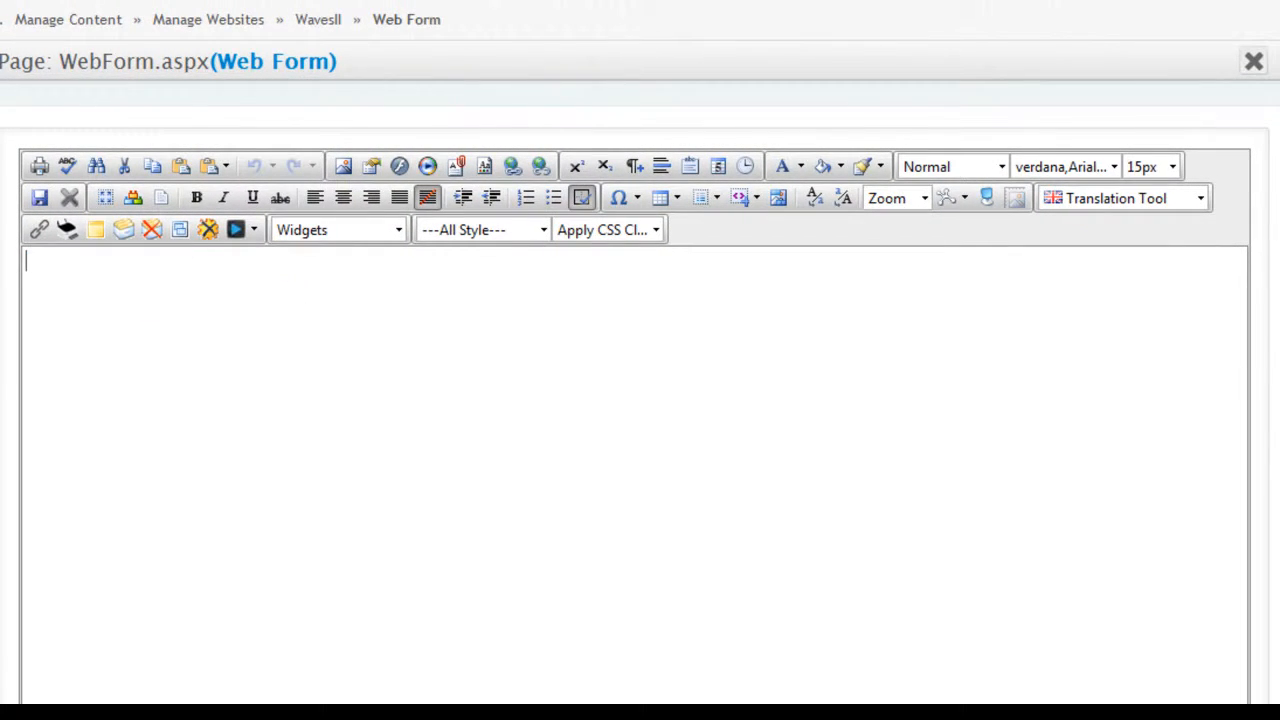
pyautogui.click(396, 232)
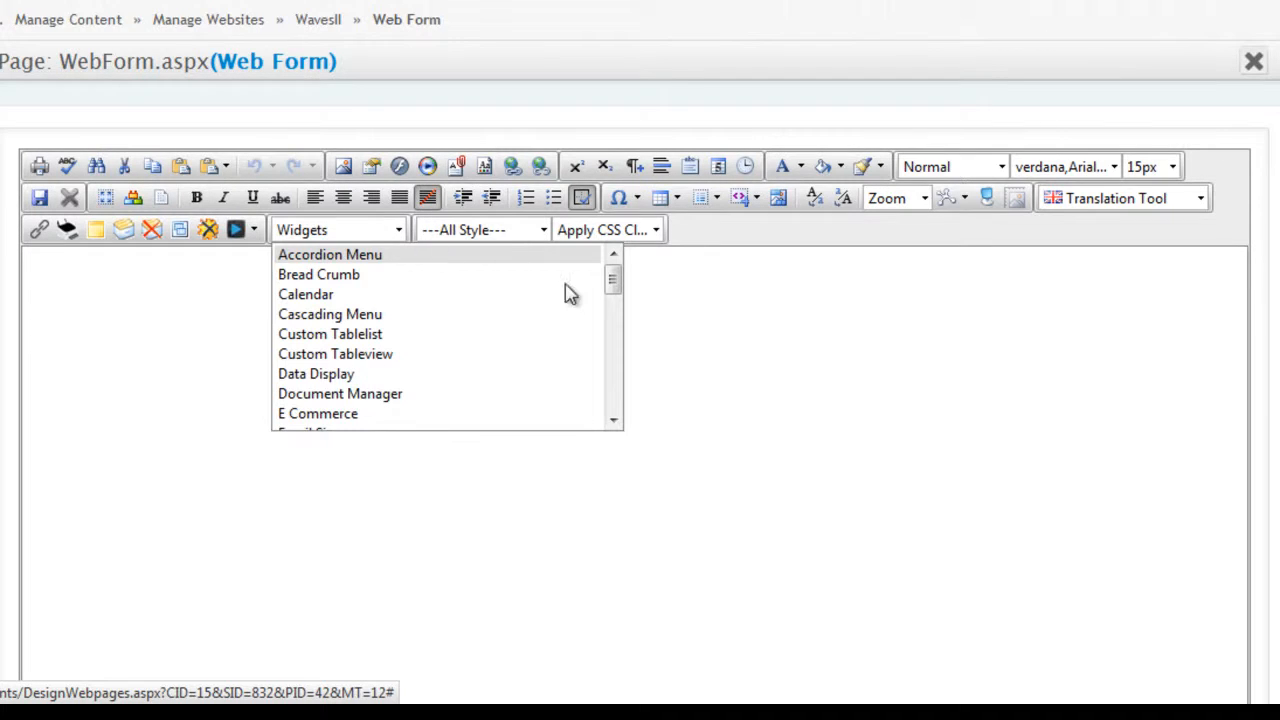
pyautogui.moveTo(620, 315)
pyautogui.mouseDown()
pyautogui.moveTo(621, 331)
pyautogui.moveTo(616, 320)
pyautogui.mouseUp()
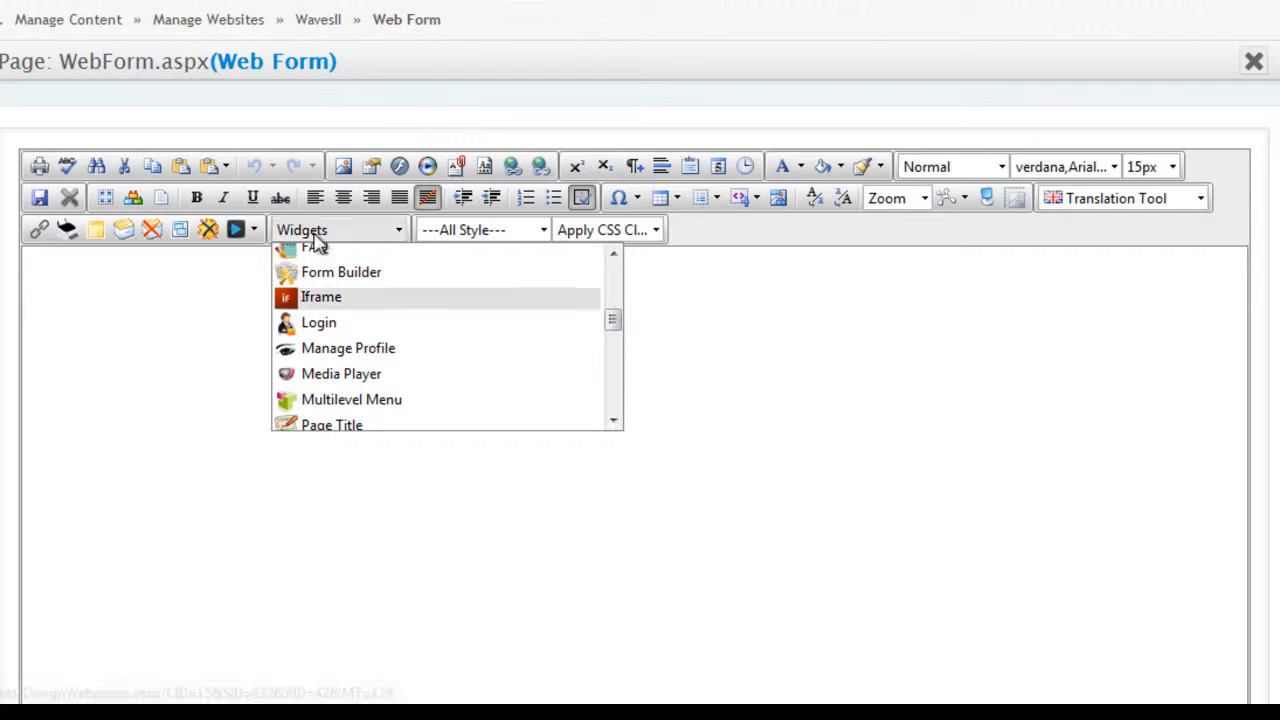
pyautogui.click(330, 273)
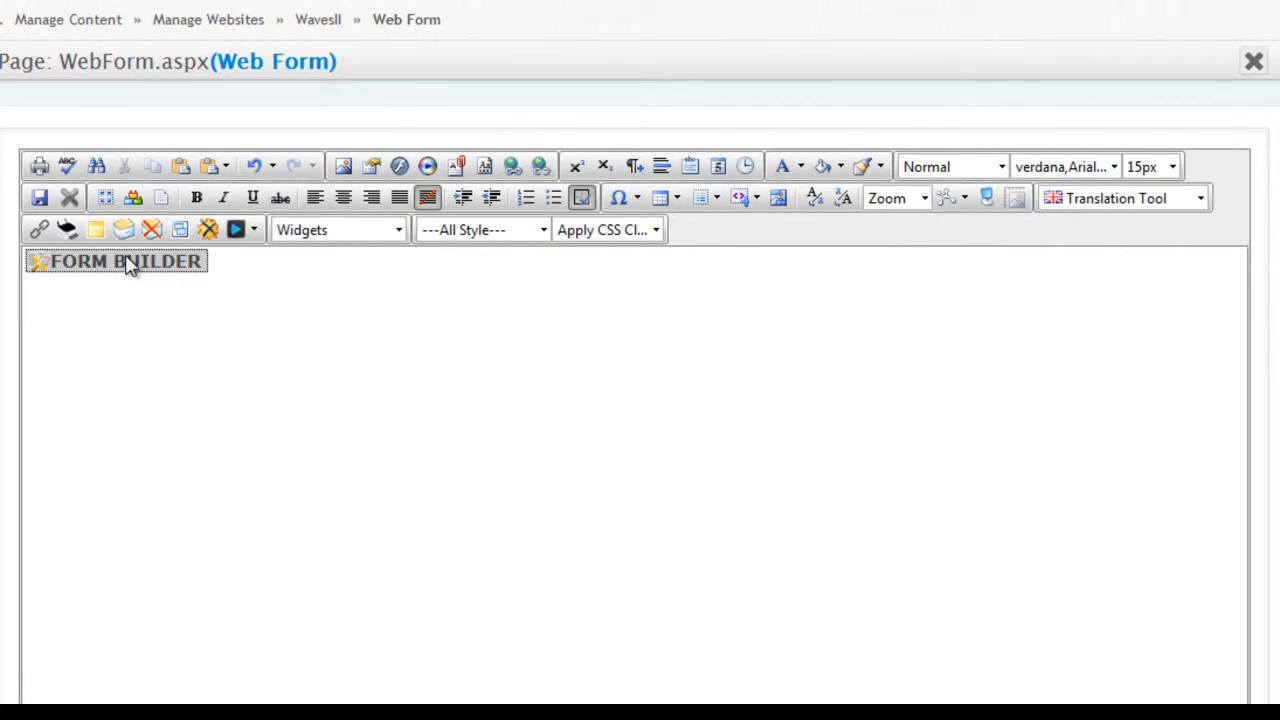
# Save the Web Form page content with the editor's Save icon.
pyautogui.click(40, 198)
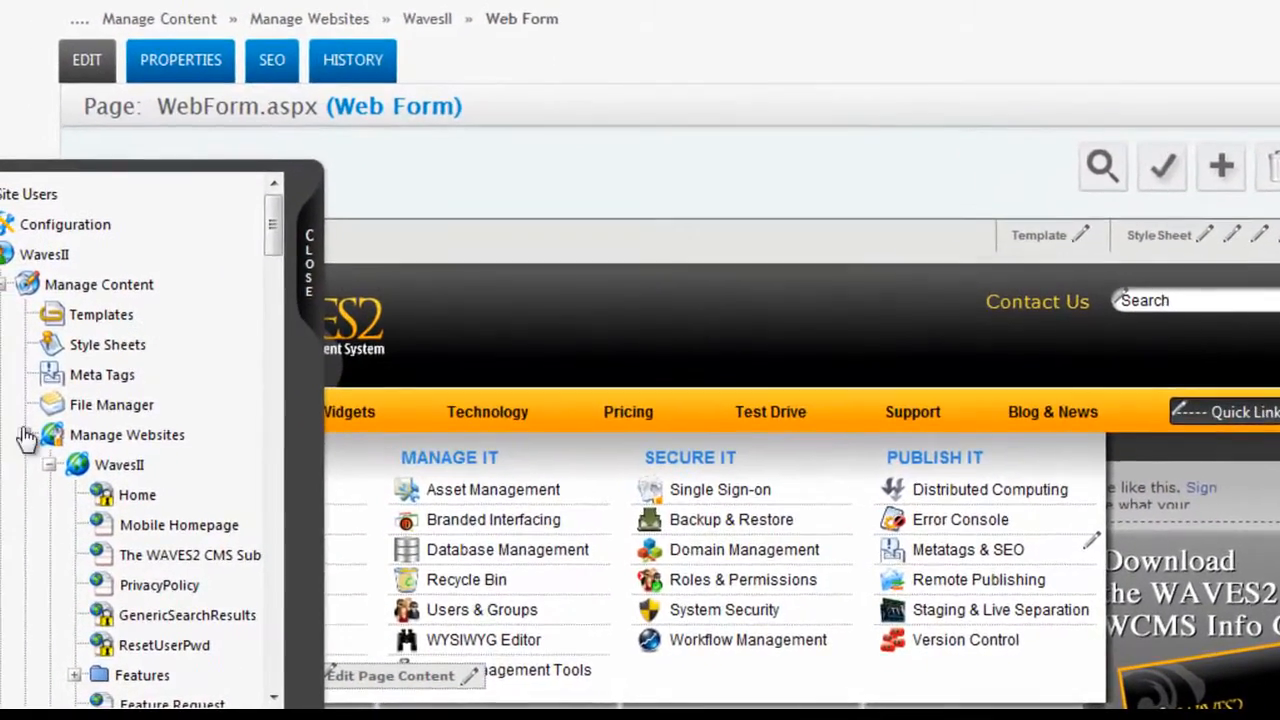
# Open the Table Structures manager under Databases in the site tree.
pyautogui.click(27, 437)
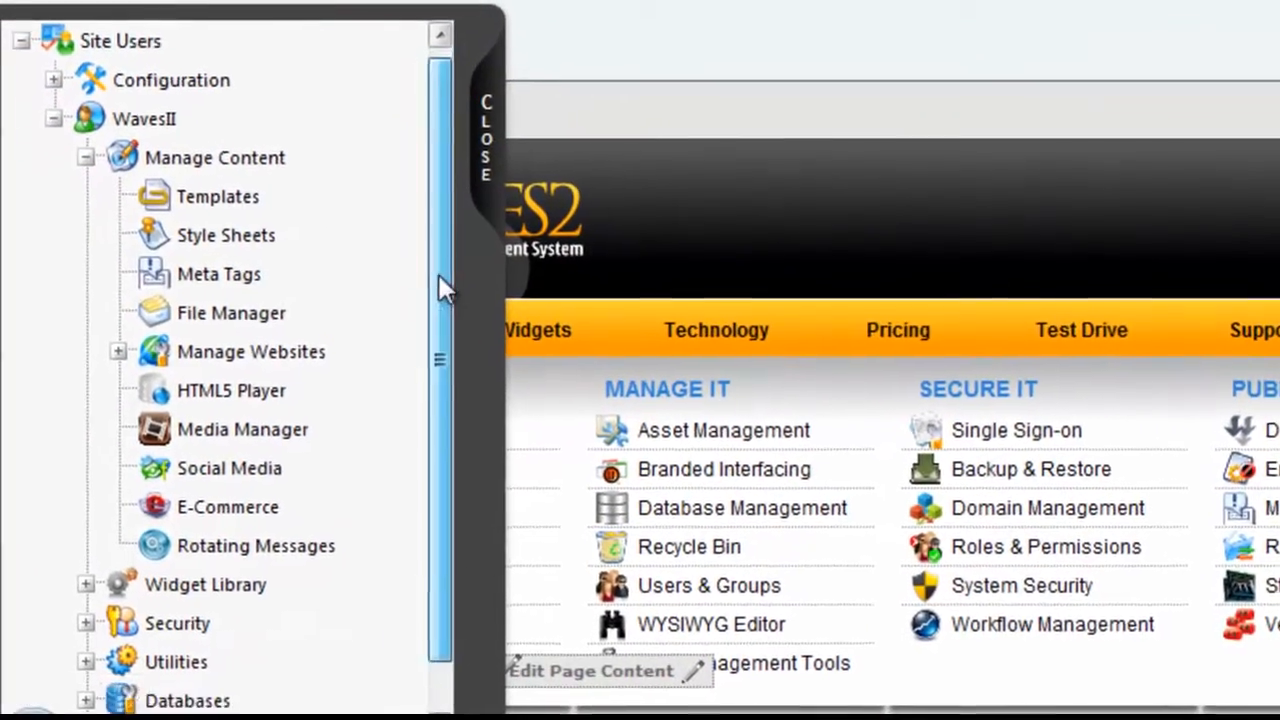
pyautogui.moveTo(439, 278); pyautogui.dragTo(439, 330)
pyautogui.click(86, 651)
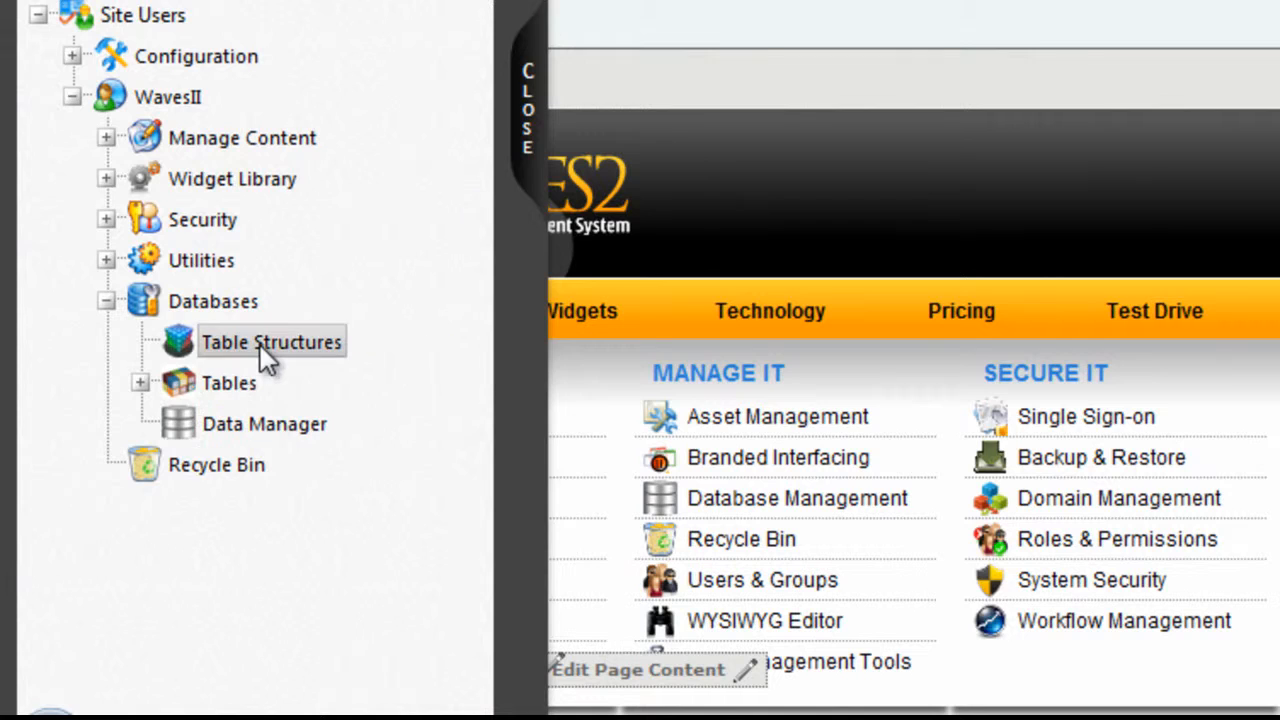
pyautogui.click(289, 340)
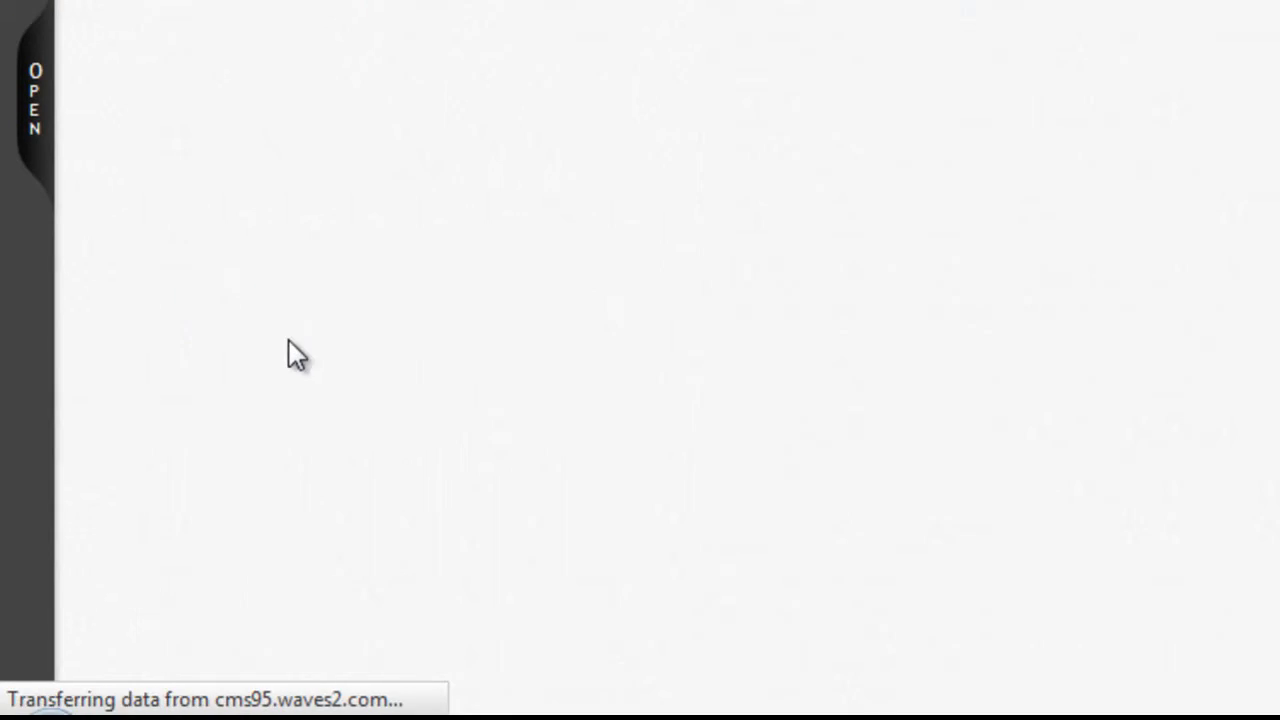
# Start a new table structure and enter WebForm as its name.
pyautogui.click(1279, 186)
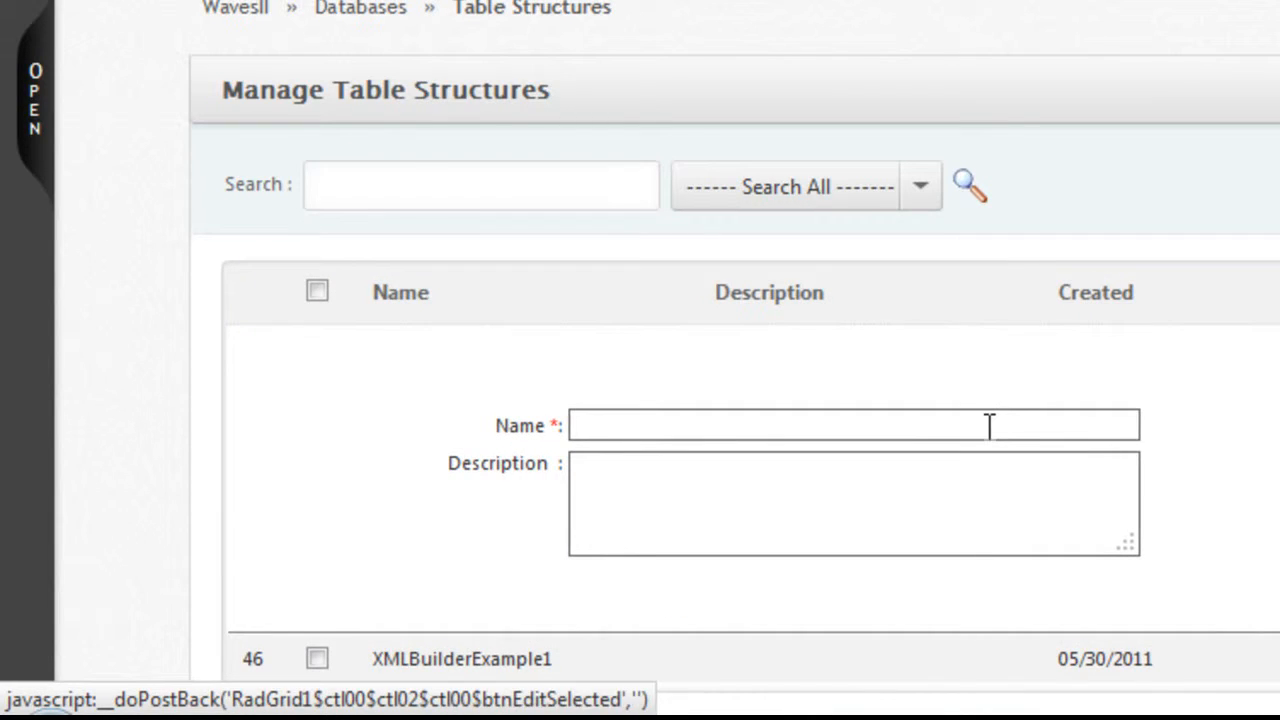
pyautogui.click(989, 425)
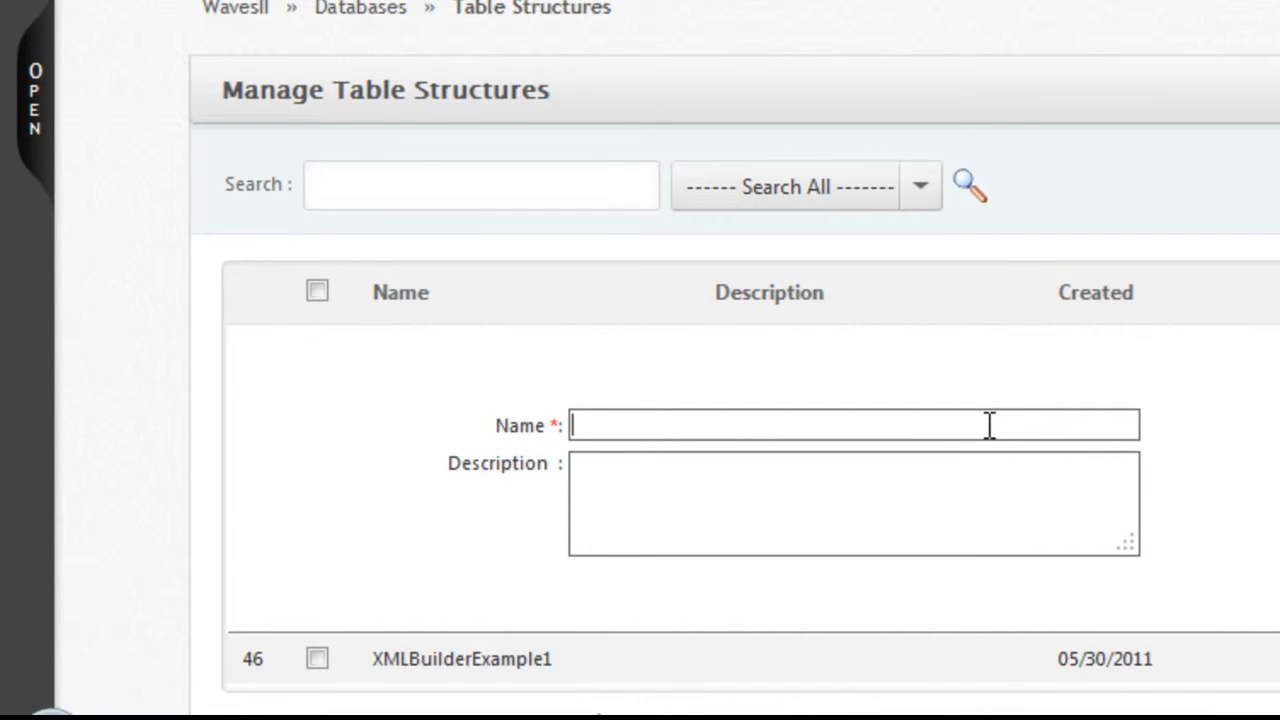
pyautogui.write('Web')
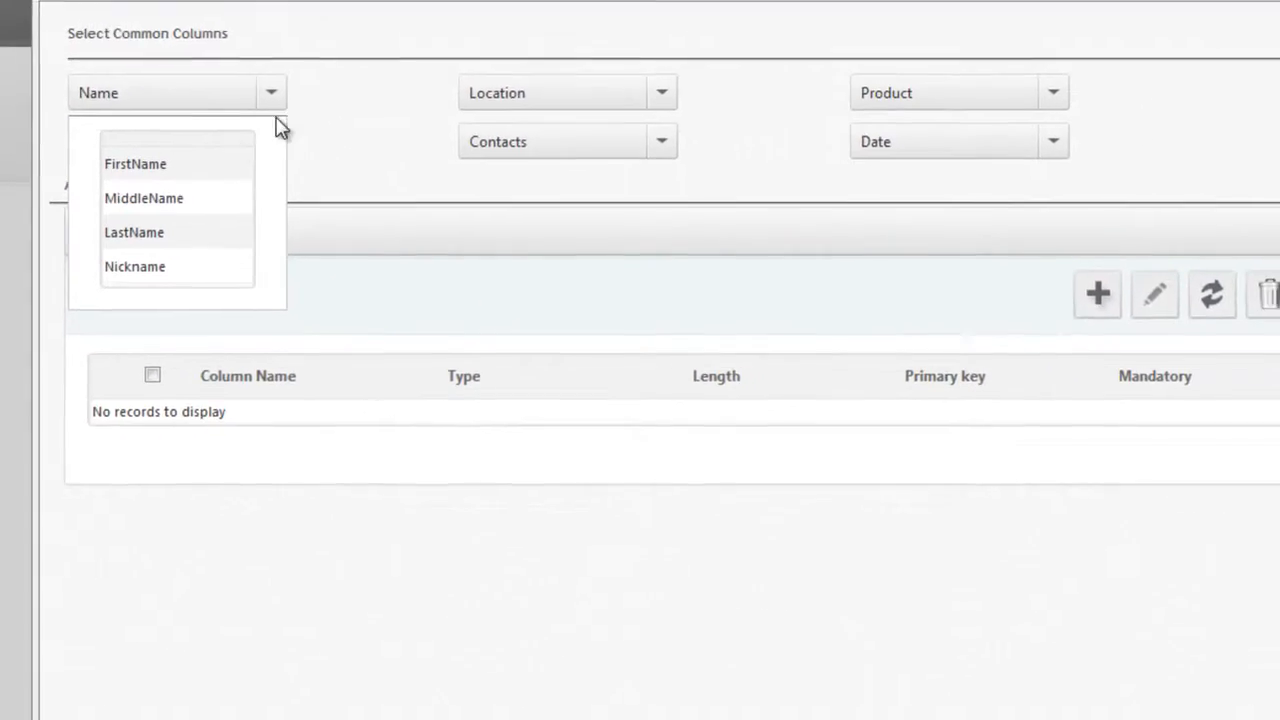
# Add FirstName and LastName text columns and an Email column to the table.
pyautogui.click(140, 164)
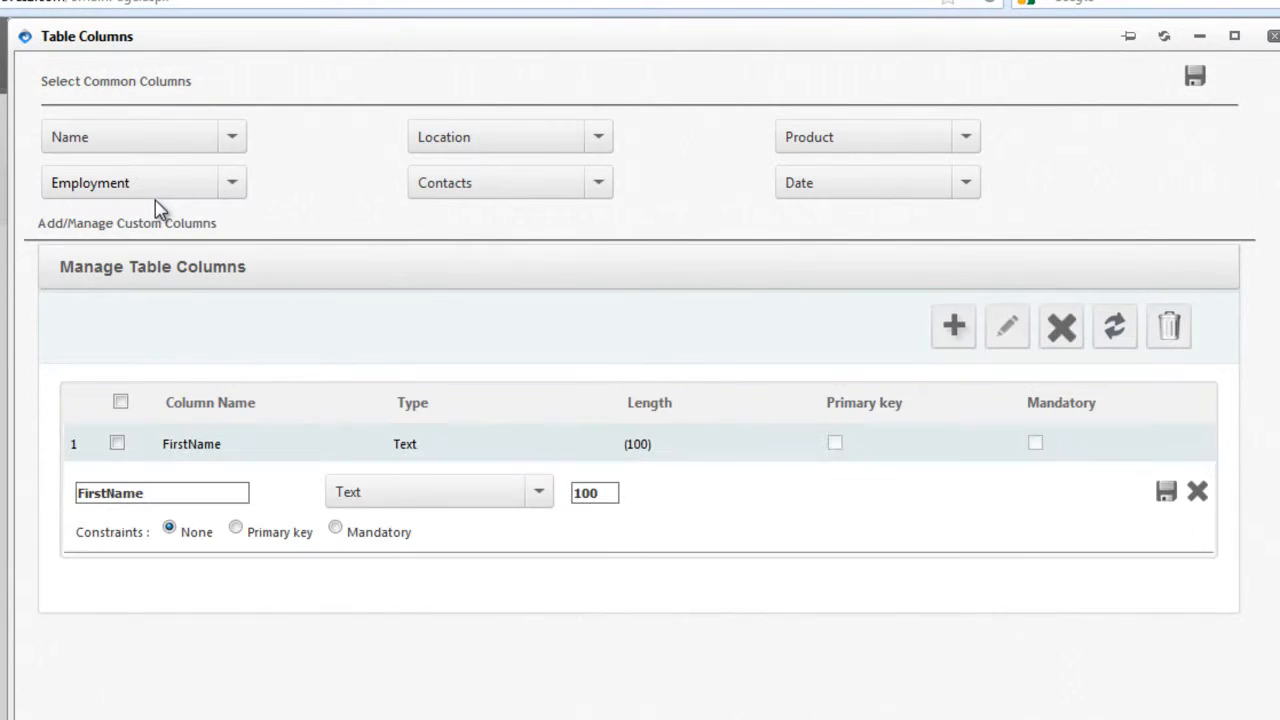
pyautogui.click(242, 137)
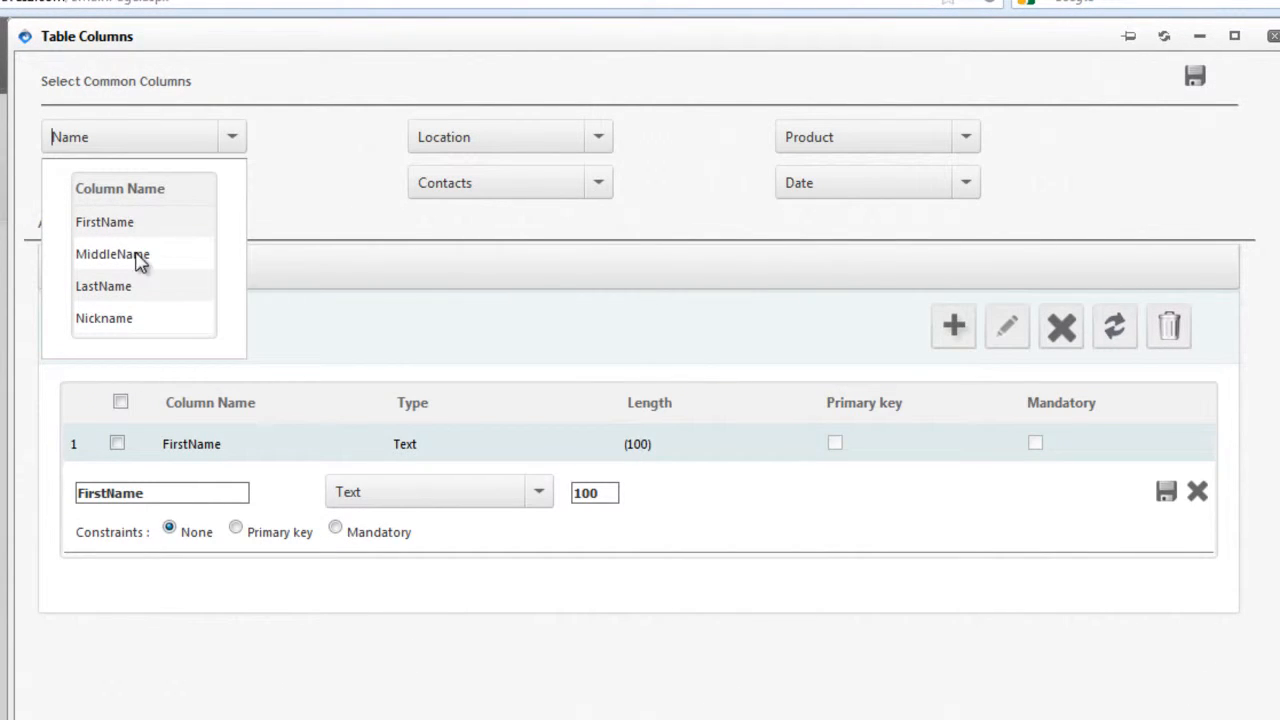
pyautogui.click(105, 286)
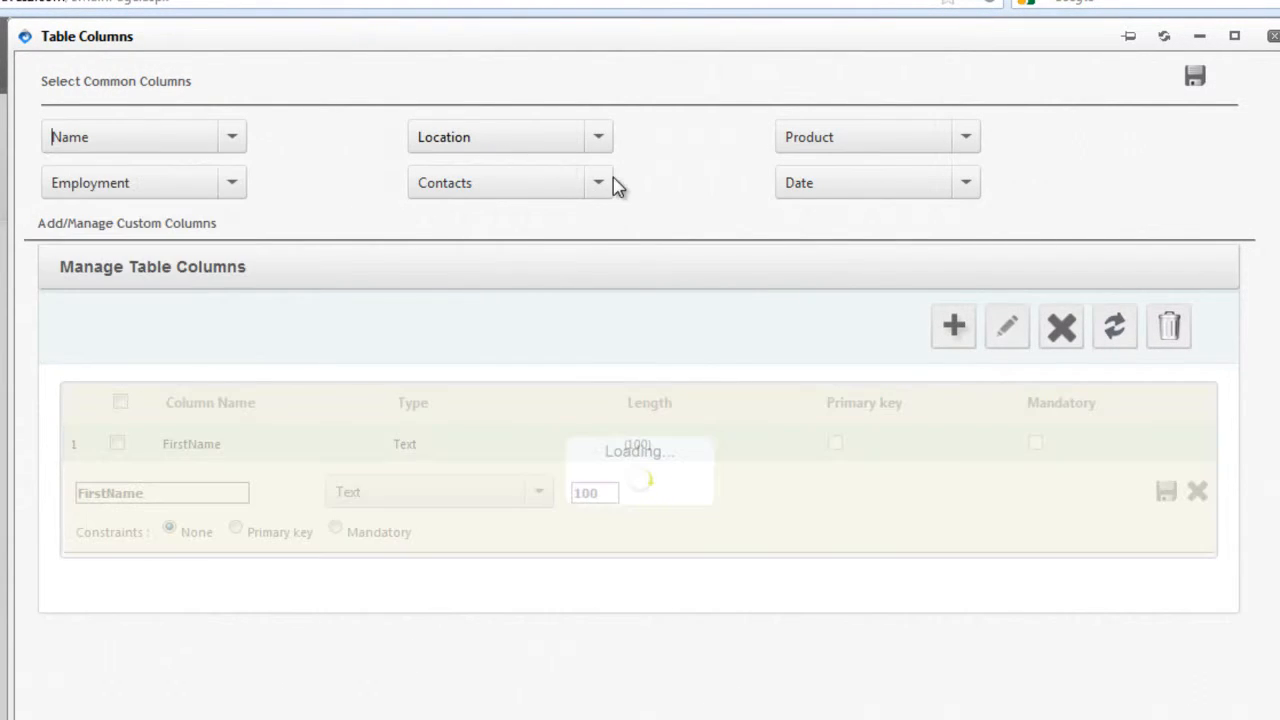
pyautogui.click(598, 186)
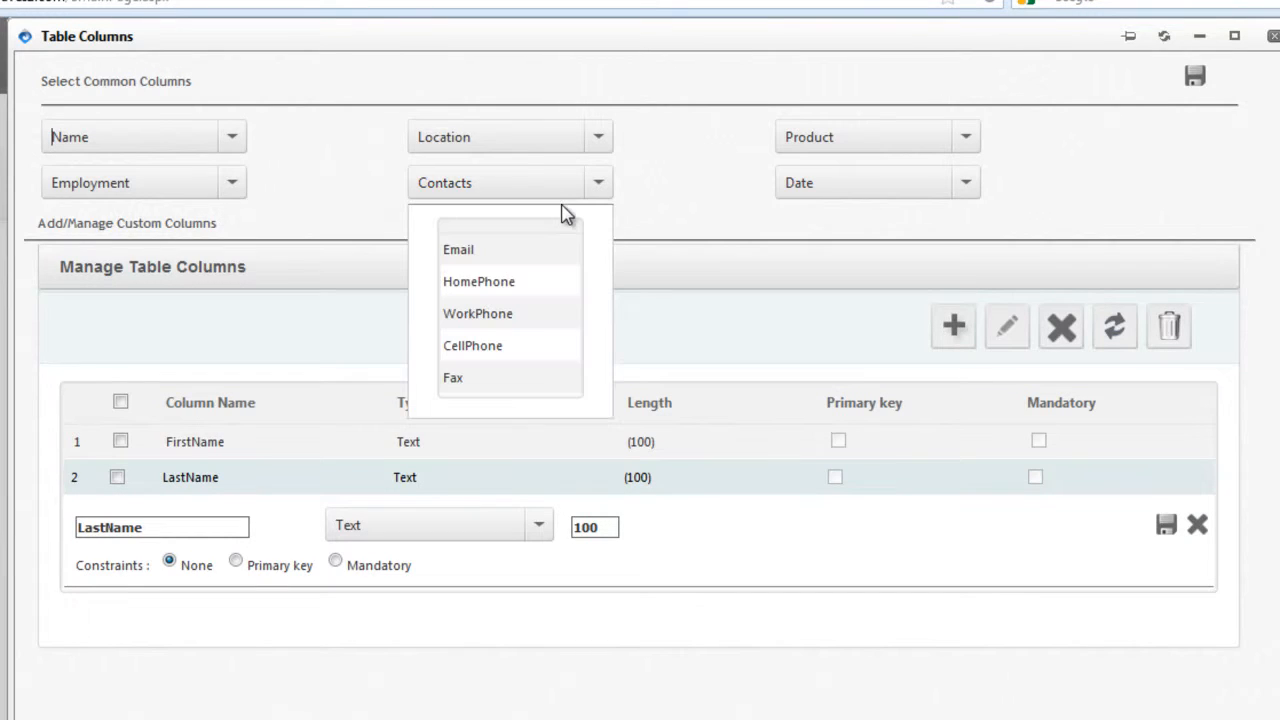
pyautogui.click(495, 258)
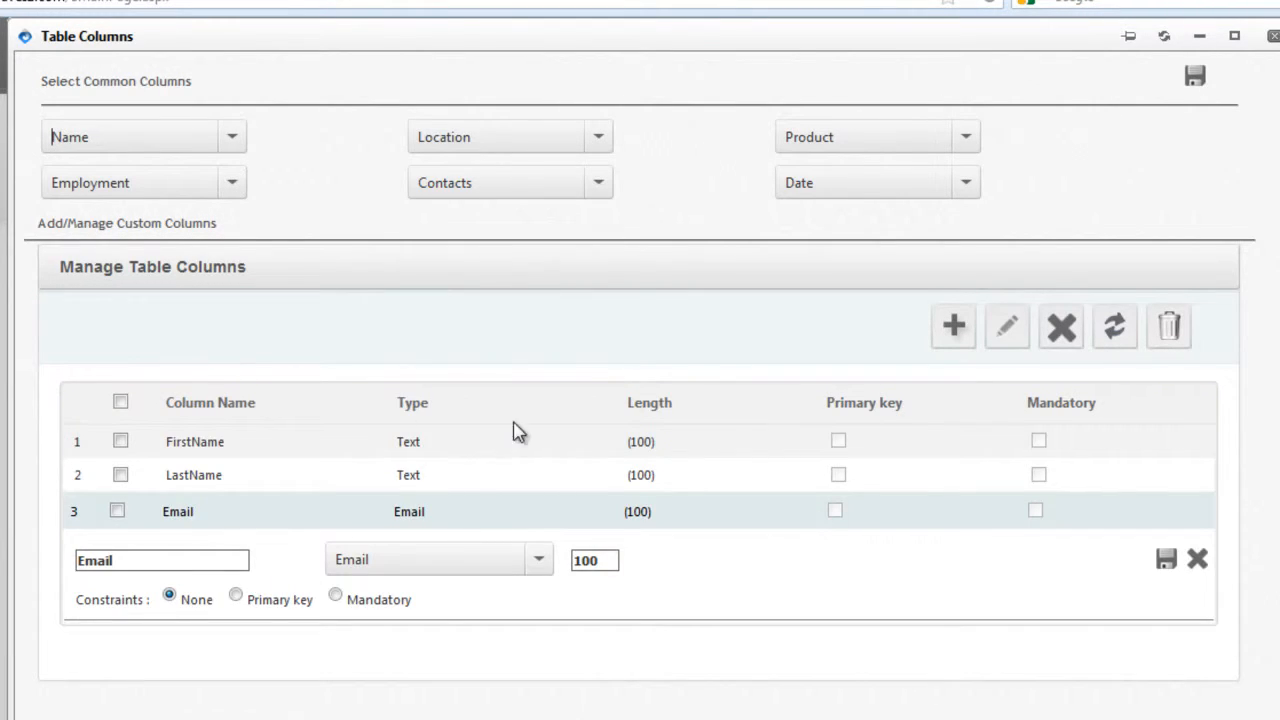
pyautogui.click(1167, 560)
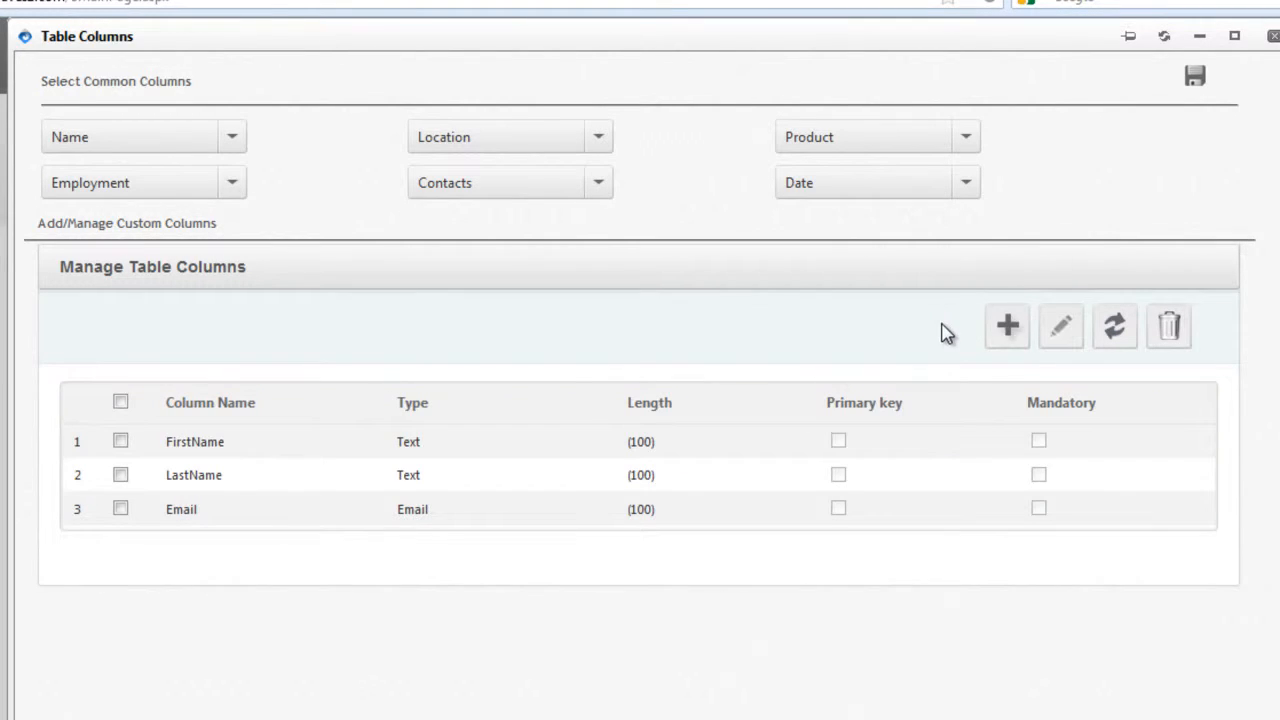
# Add a Message column of Advanced Editor type and save the column setup.
pyautogui.click(1006, 330)
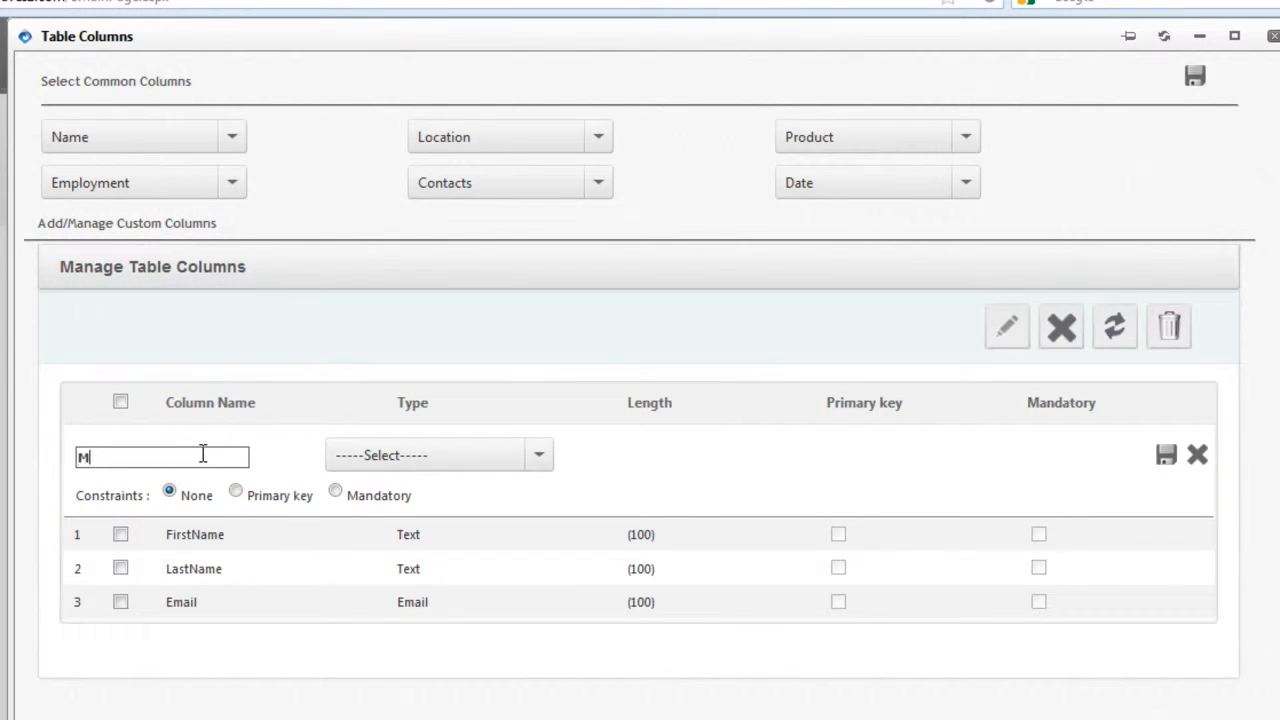
pyautogui.click(540, 455)
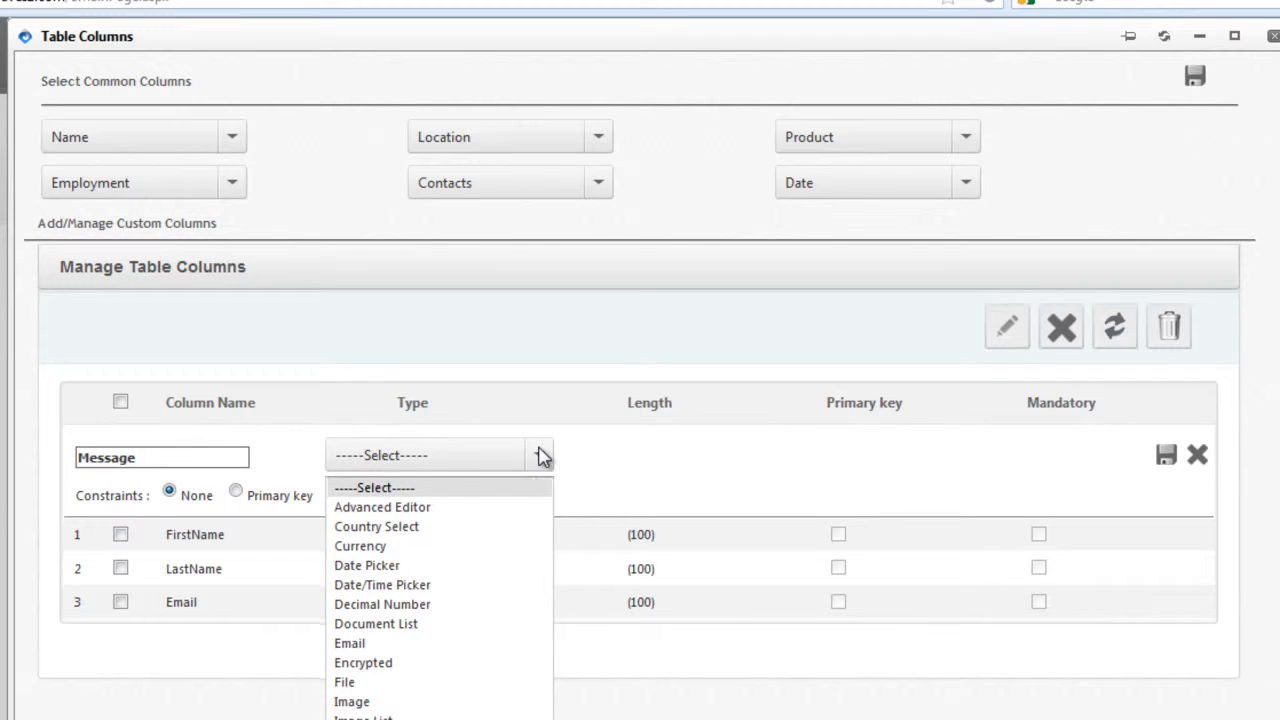
pyautogui.click(447, 510)
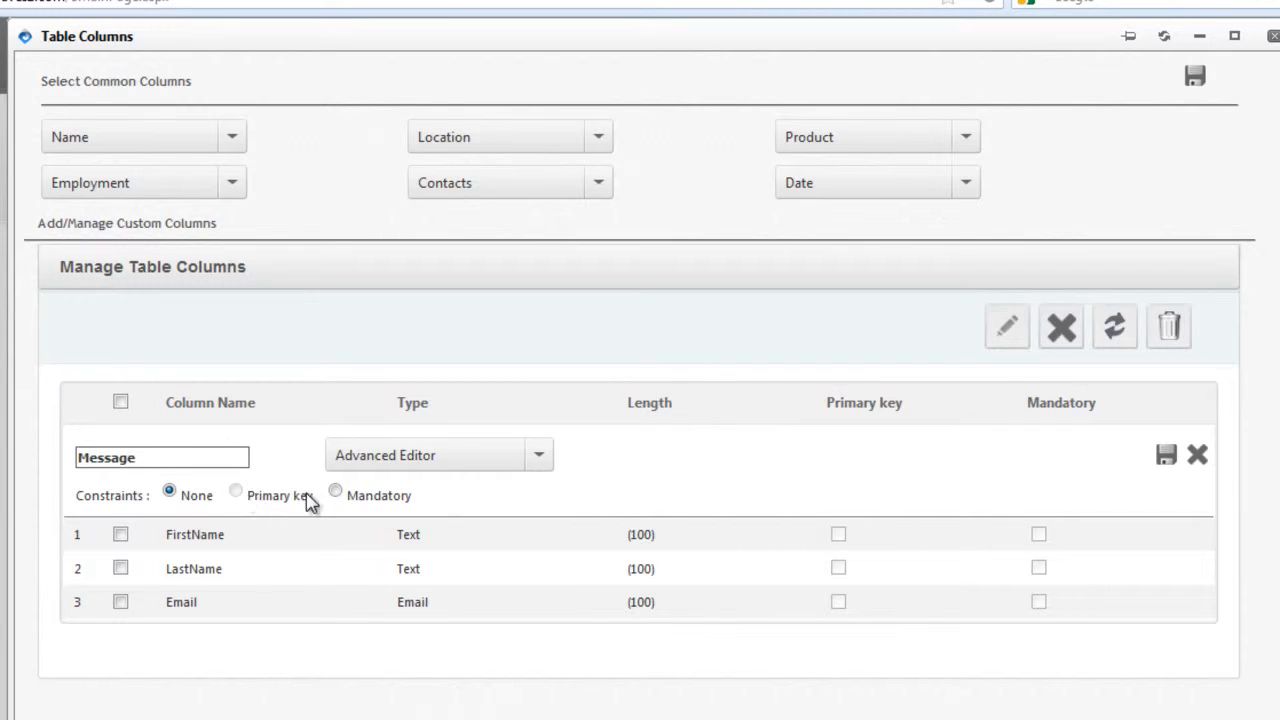
pyautogui.click(1166, 458)
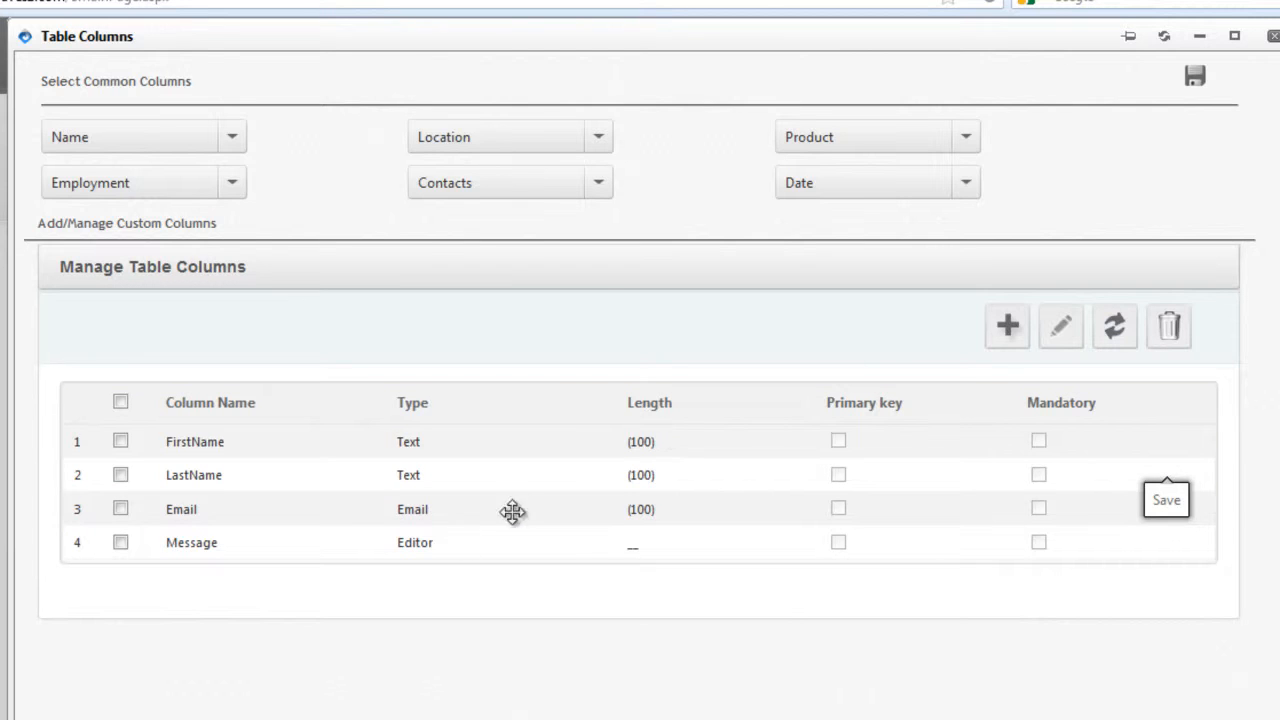
pyautogui.click(1196, 78)
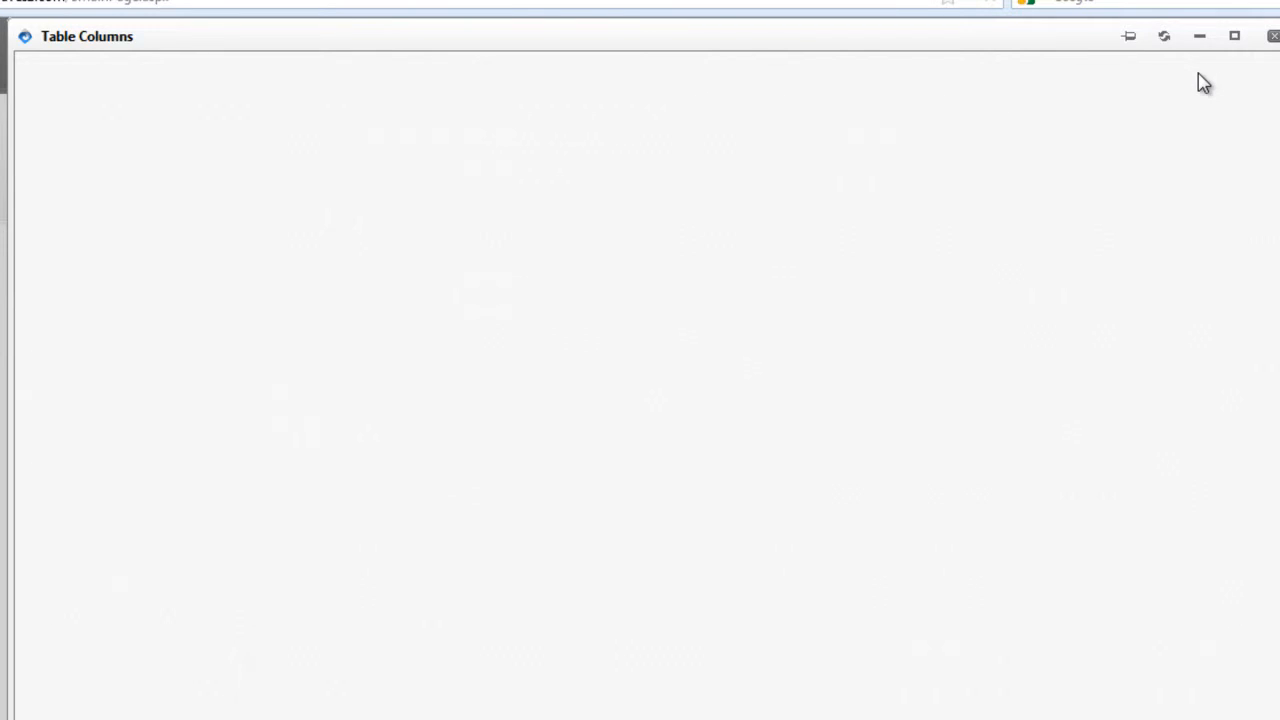
# Save the WebForm table structure, confirming a same-name table, and show the tables list.
pyautogui.click(723, 334)
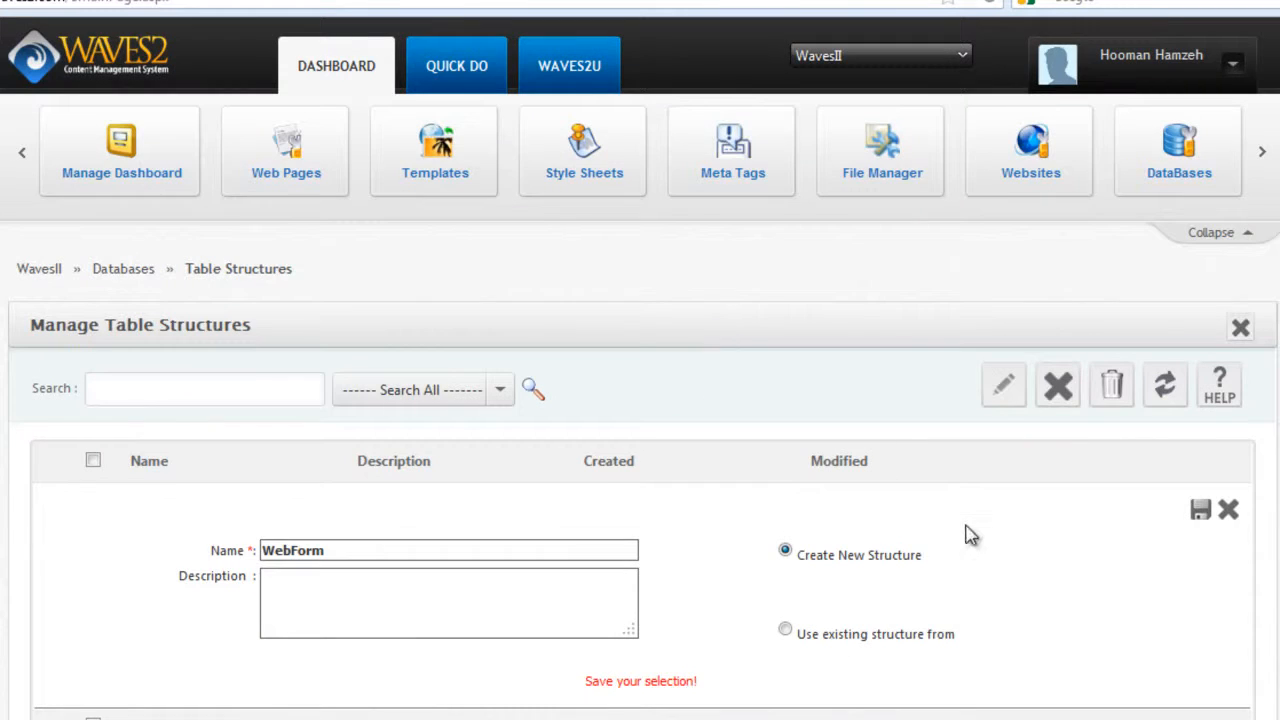
pyautogui.click(1200, 510)
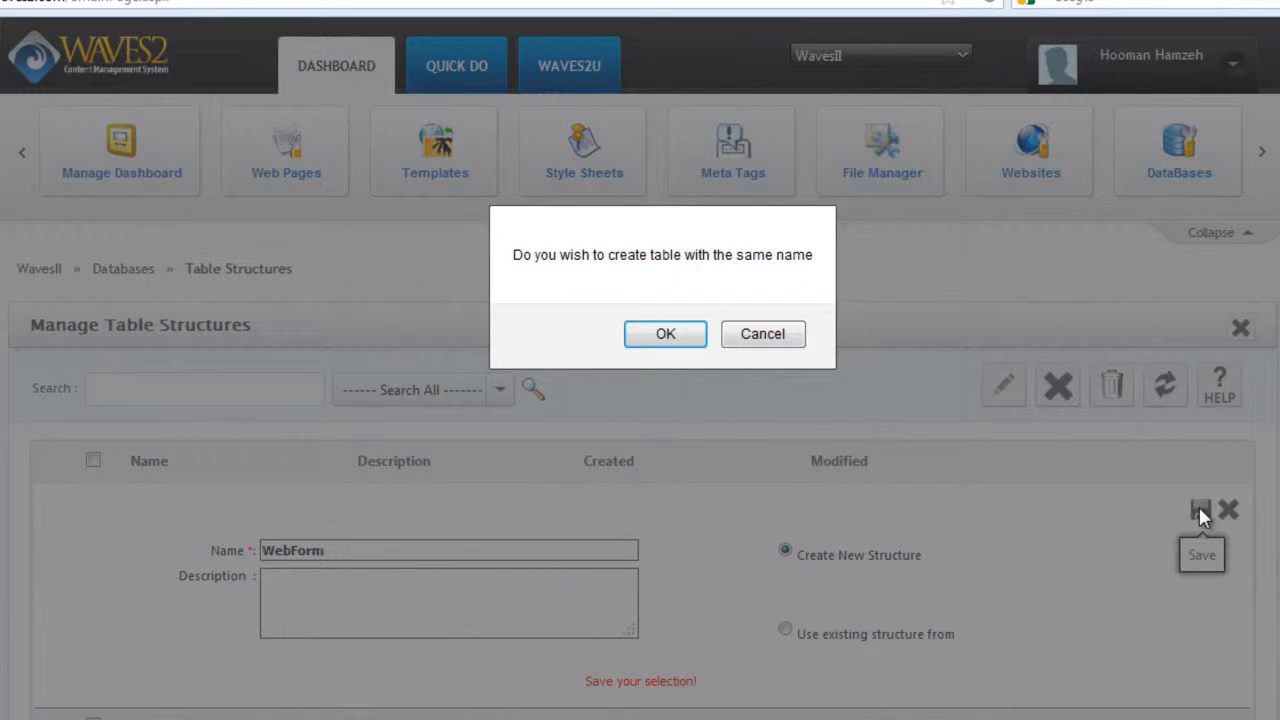
pyautogui.click(667, 333)
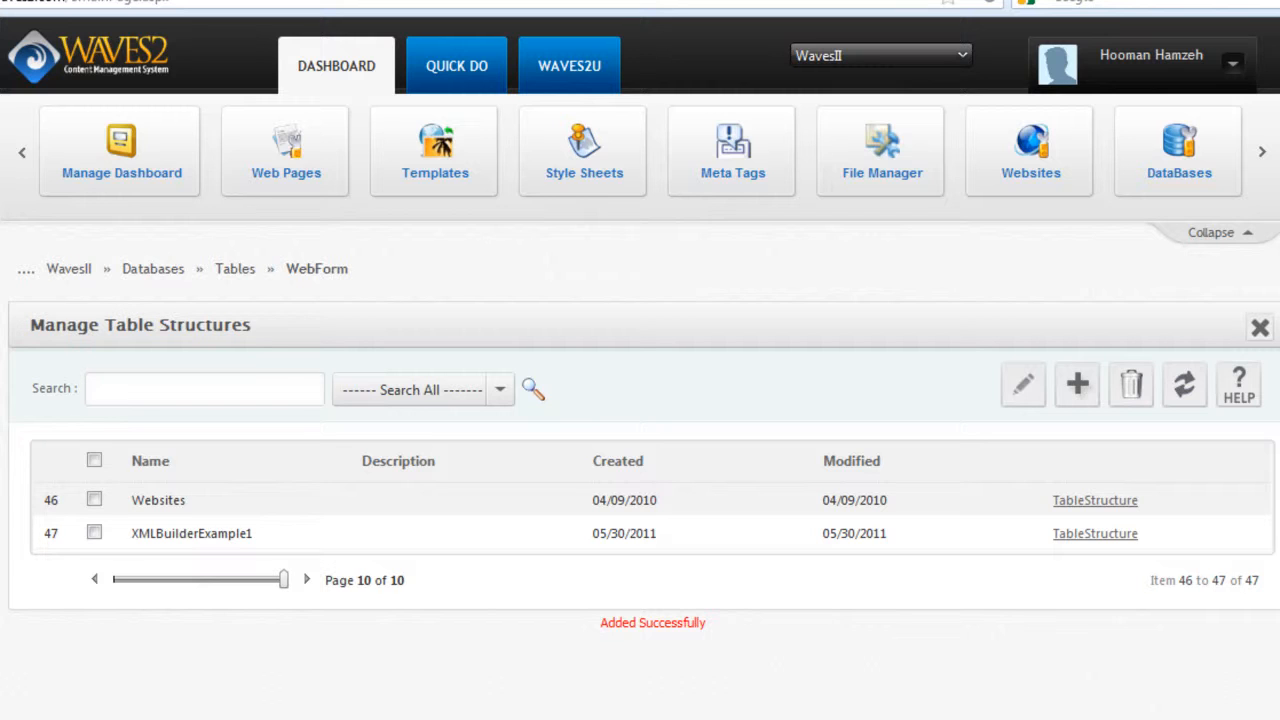
pyautogui.click(3, 340)
pyautogui.moveTo(205, 343); pyautogui.dragTo(214, 658)
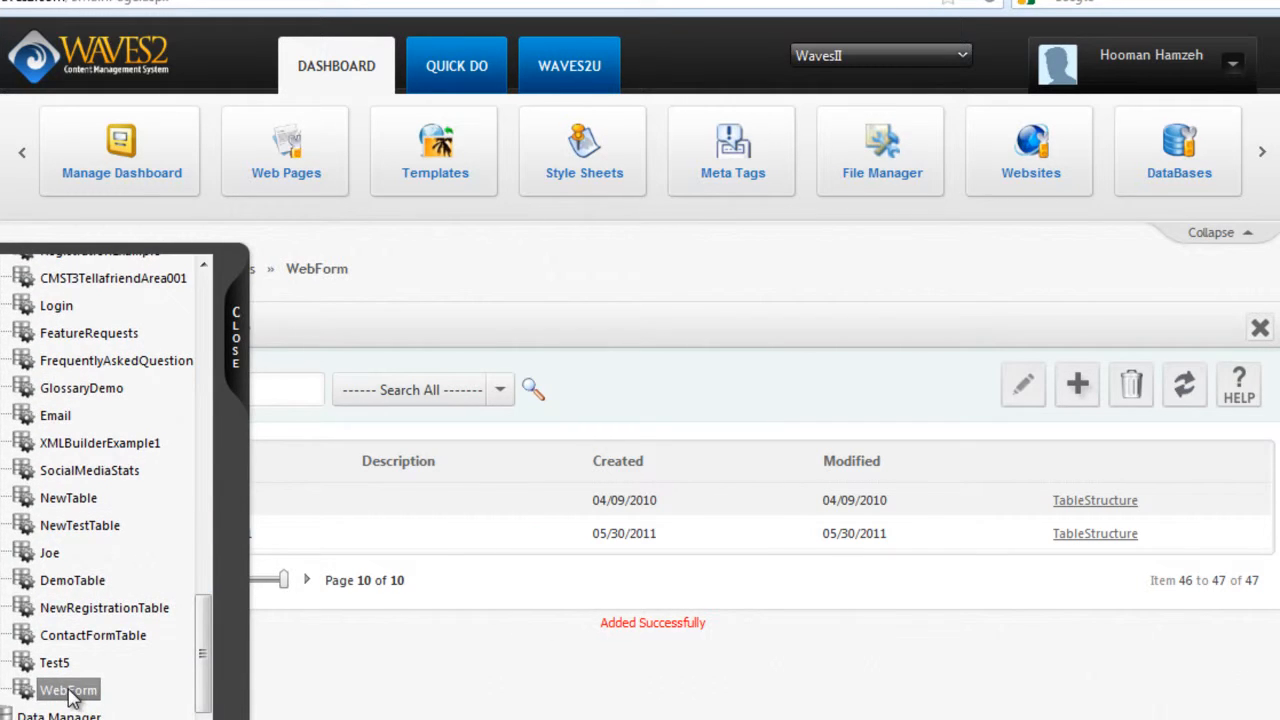
# Open the WebForm table and preview its Insert Values form with the four fields.
pyautogui.click(70, 692)
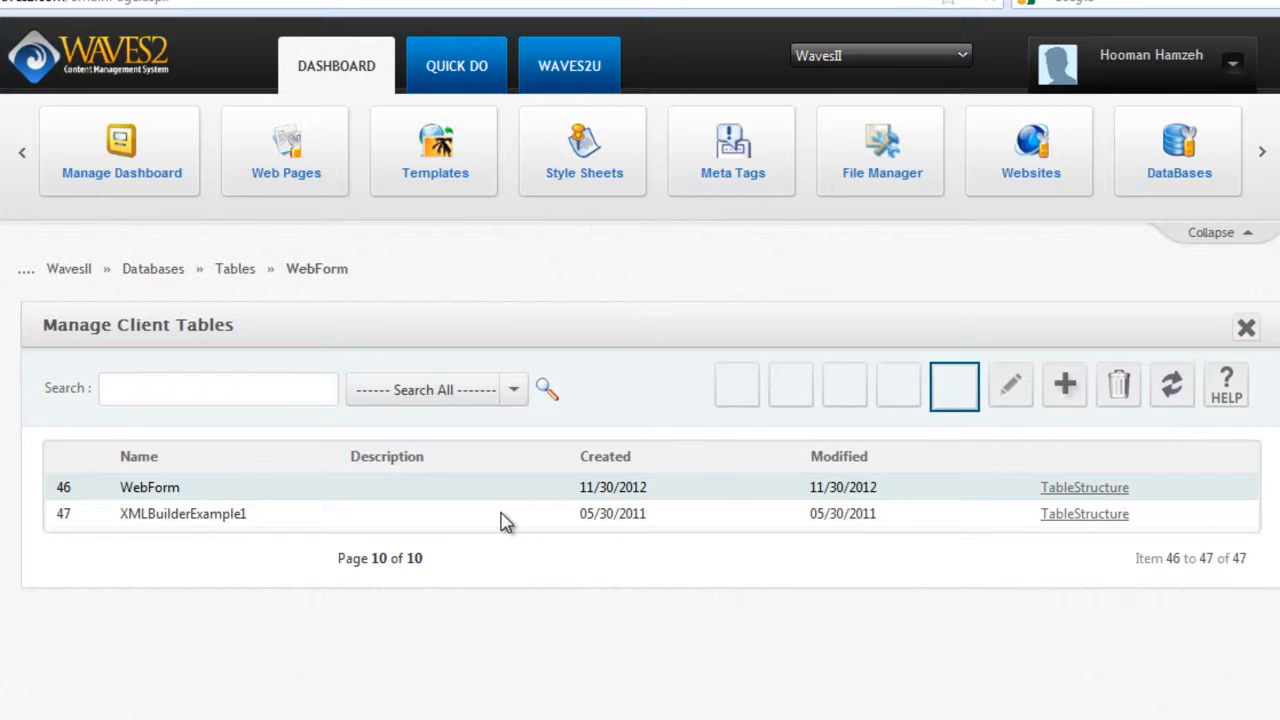
pyautogui.click(955, 388)
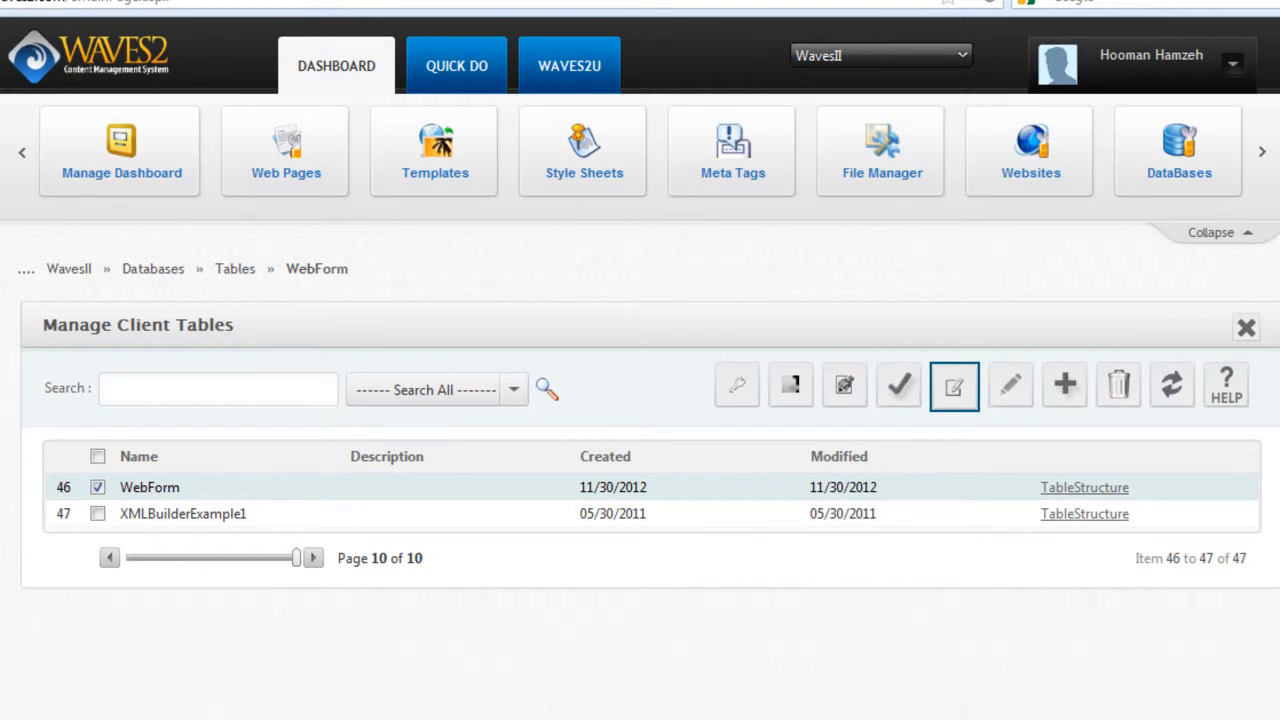
pyautogui.click(4, 350)
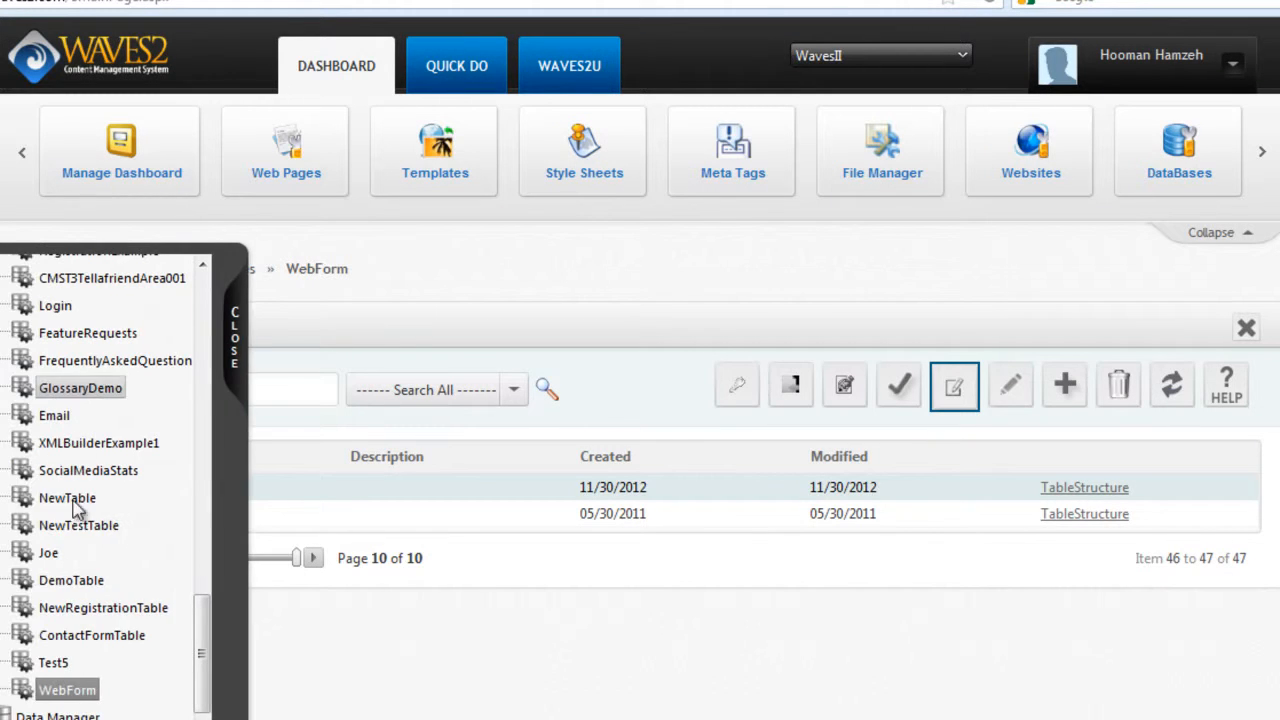
# On the live Web Form page, open Form Builder Properties via Edit Page Content.
pyautogui.moveTo(200, 610); pyautogui.dragTo(196, 502)
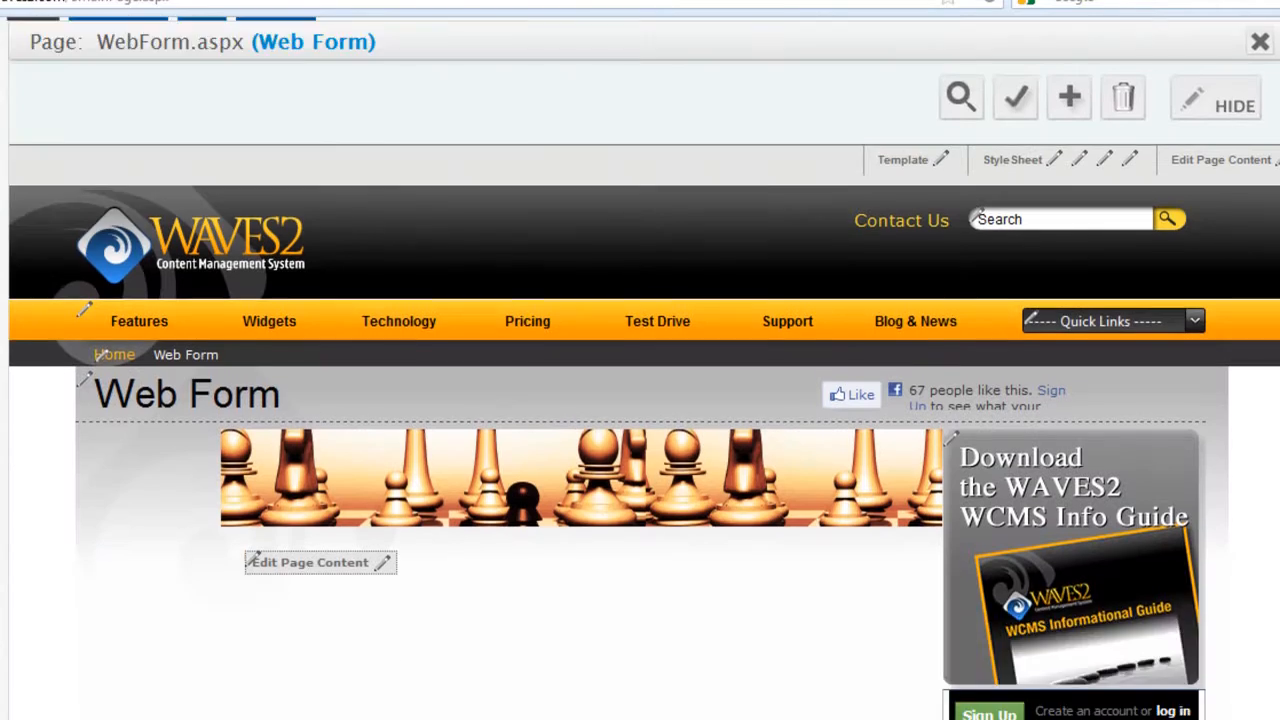
pyautogui.scroll(-2, 640, 400)
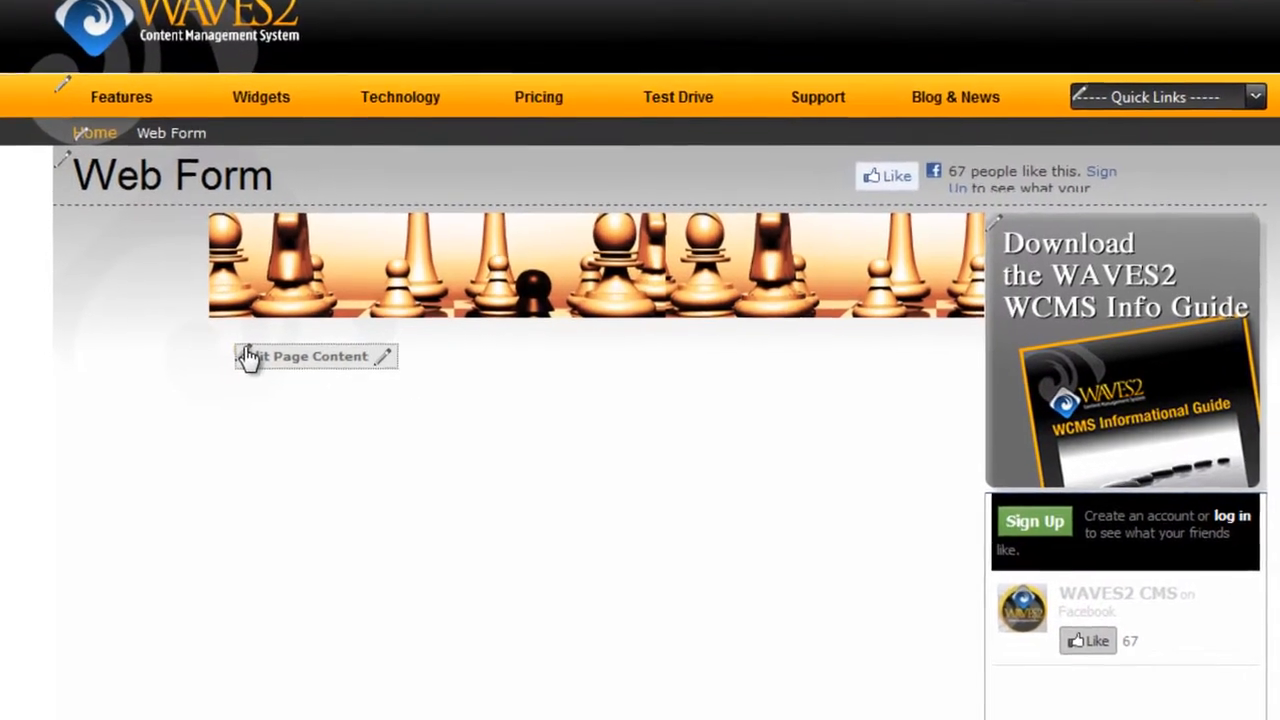
pyautogui.moveTo(255, 352)
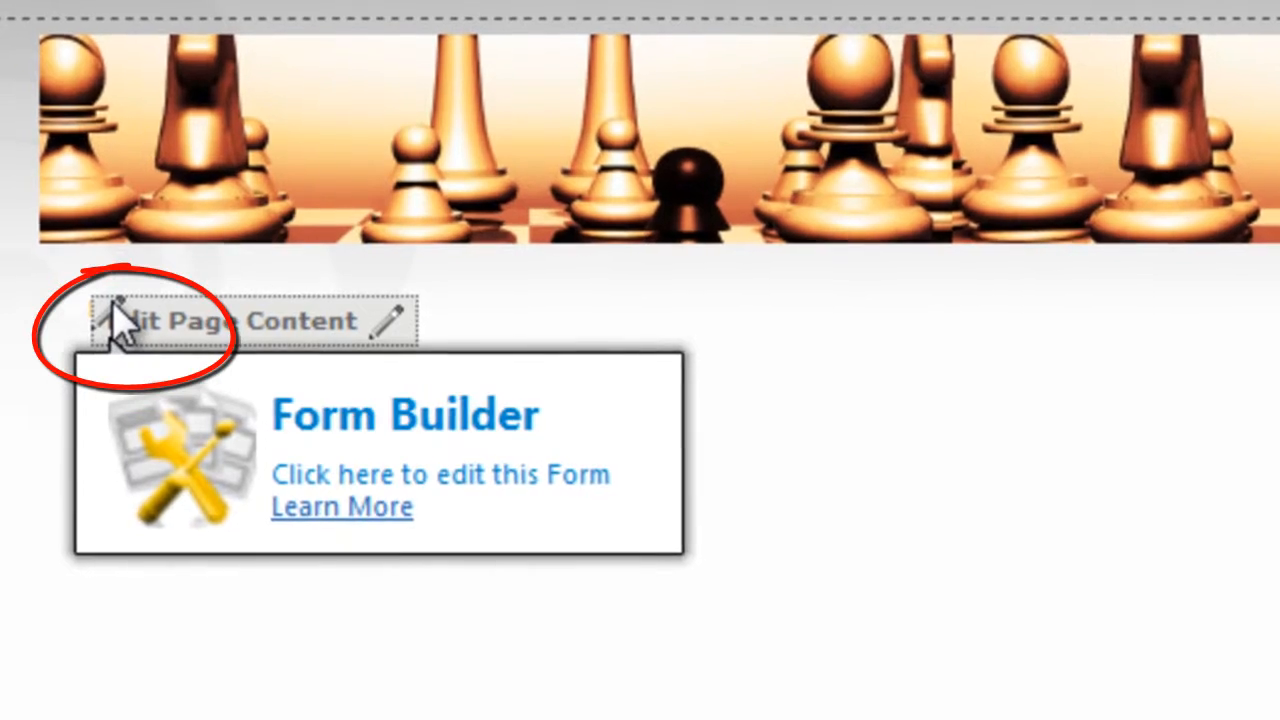
pyautogui.click(120, 320)
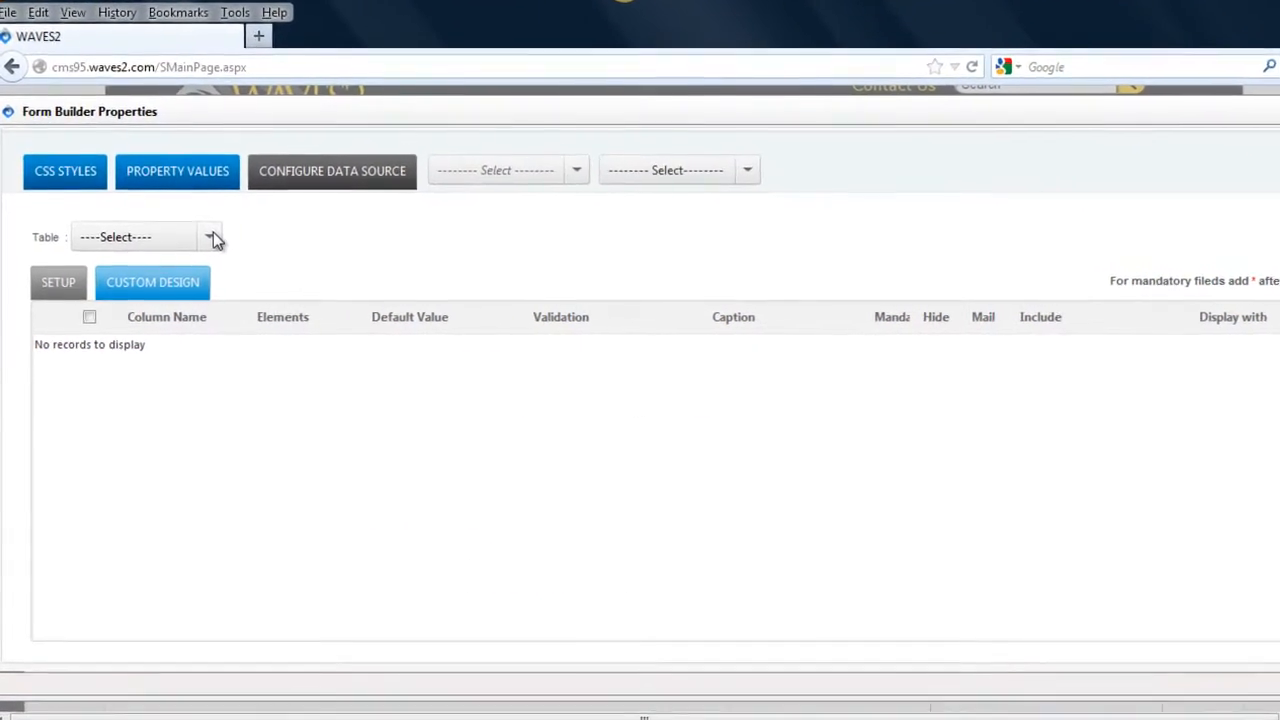
# Choose WebForm as the Form Builder's table and tick FirstName, LastName, Email and Message.
pyautogui.click(203, 244)
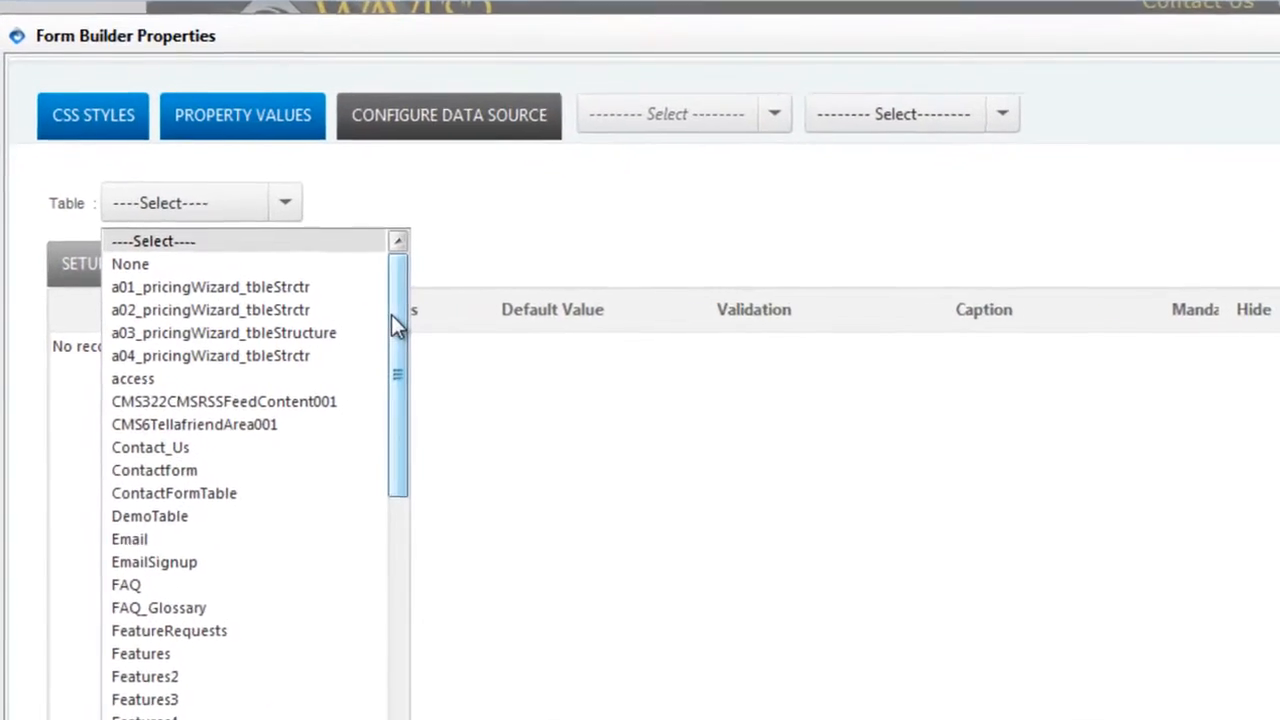
pyautogui.scroll(-7, 408, 575)
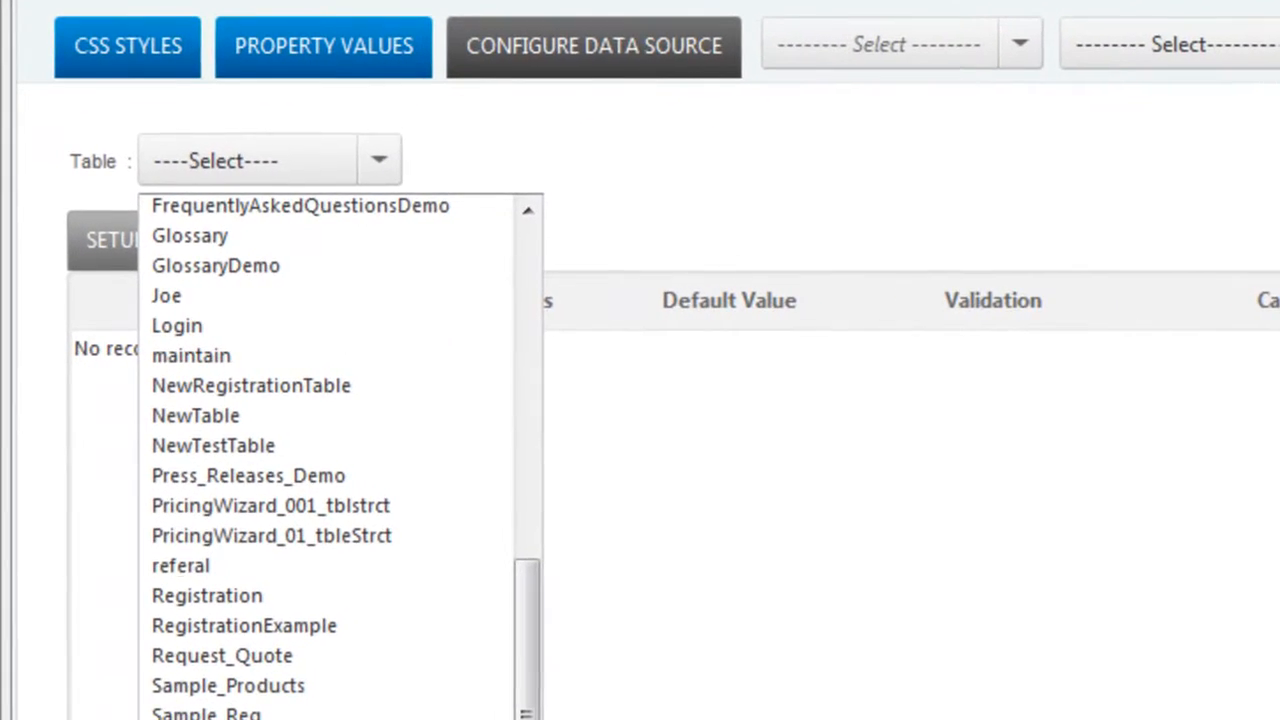
pyautogui.click(300, 715)
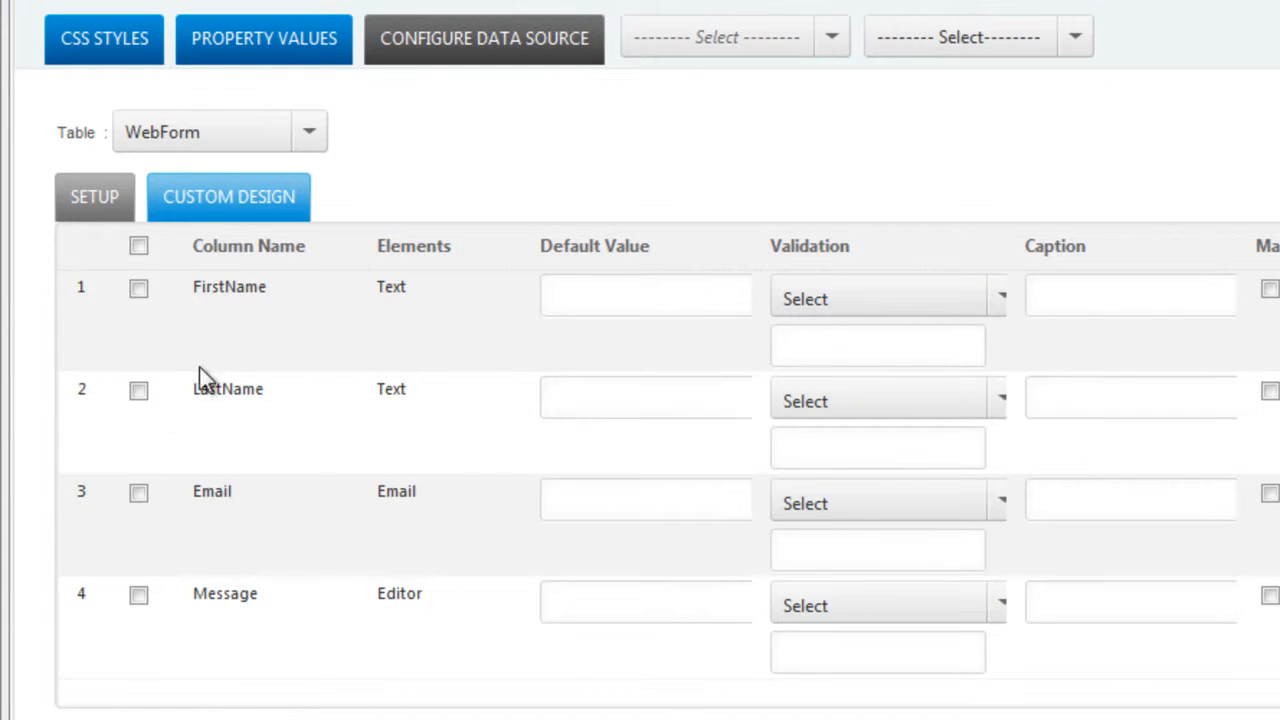
pyautogui.click(139, 246)
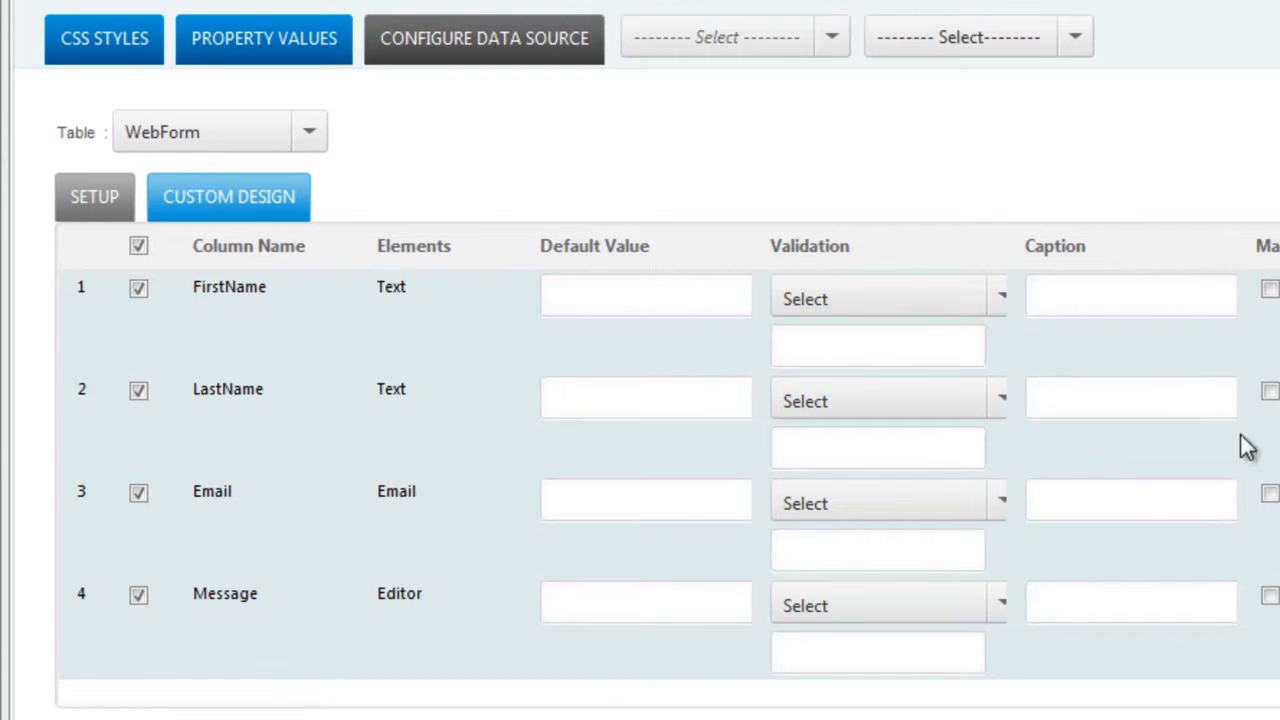
# Enter default texts 'enter first name', 'enter last name', 'enter email' and 'enter message' for the fields.
pyautogui.click(666, 297)
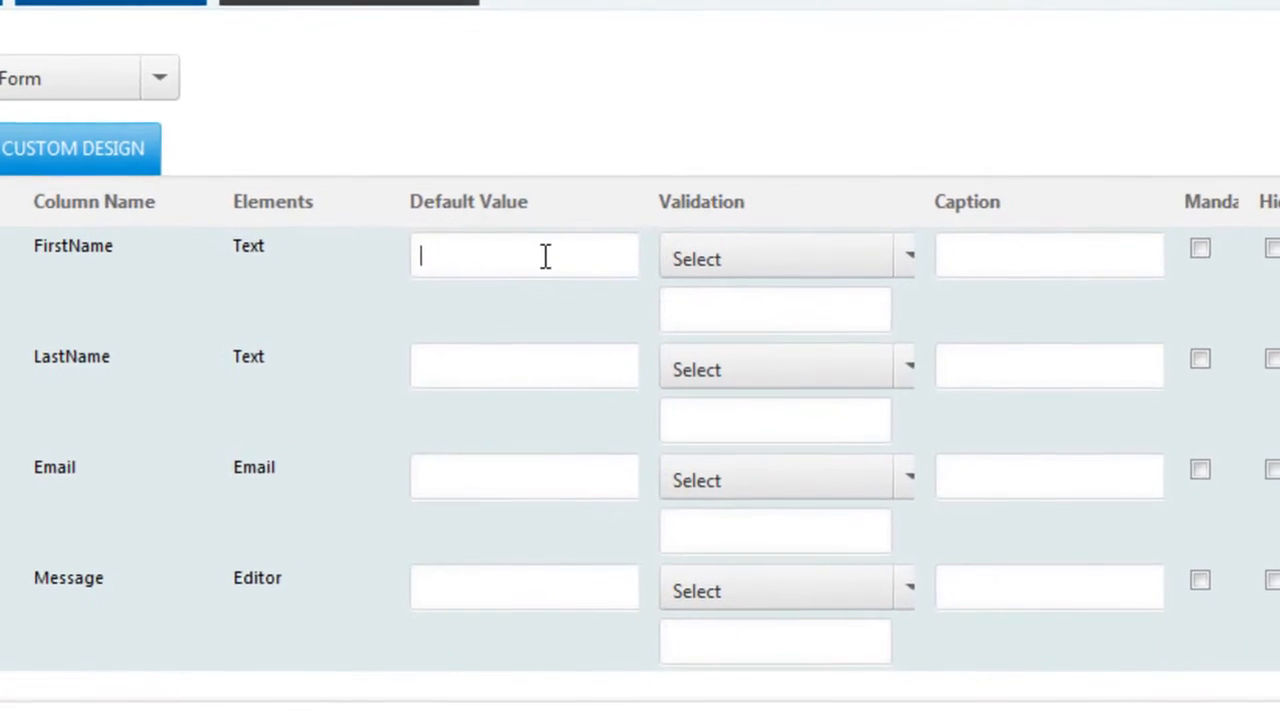
pyautogui.write('enter first ')
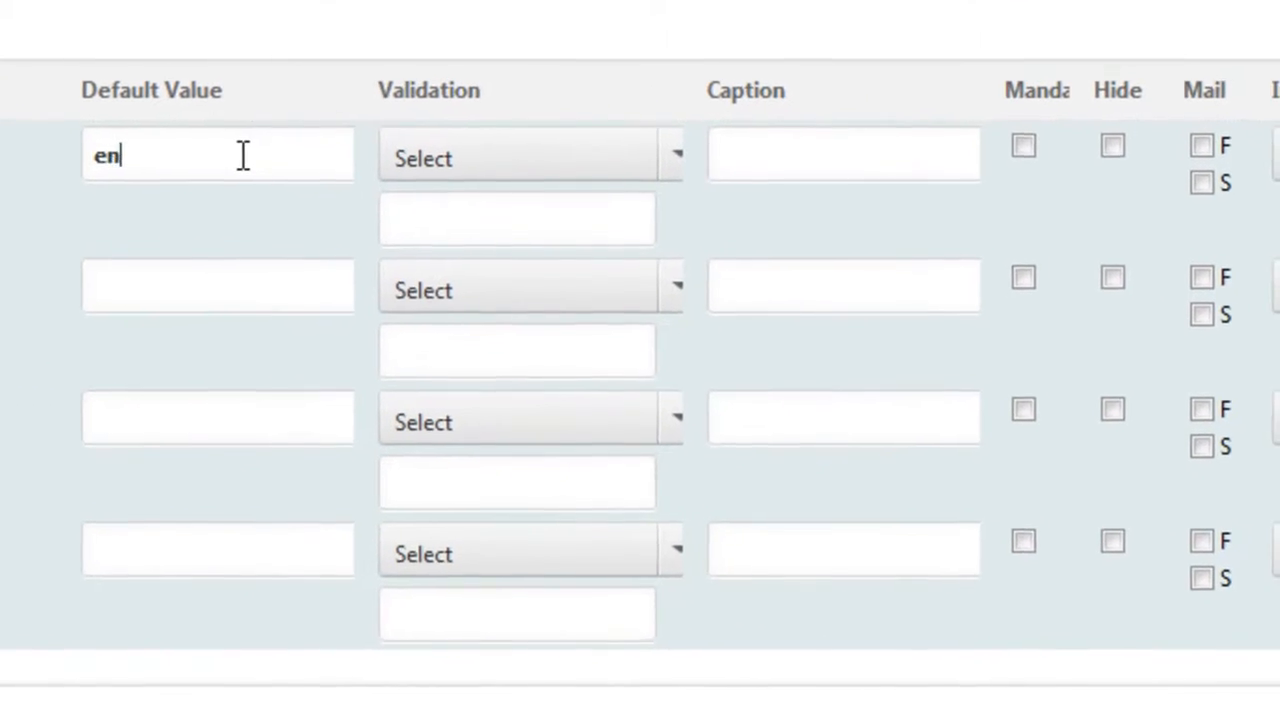
pyautogui.write('name')
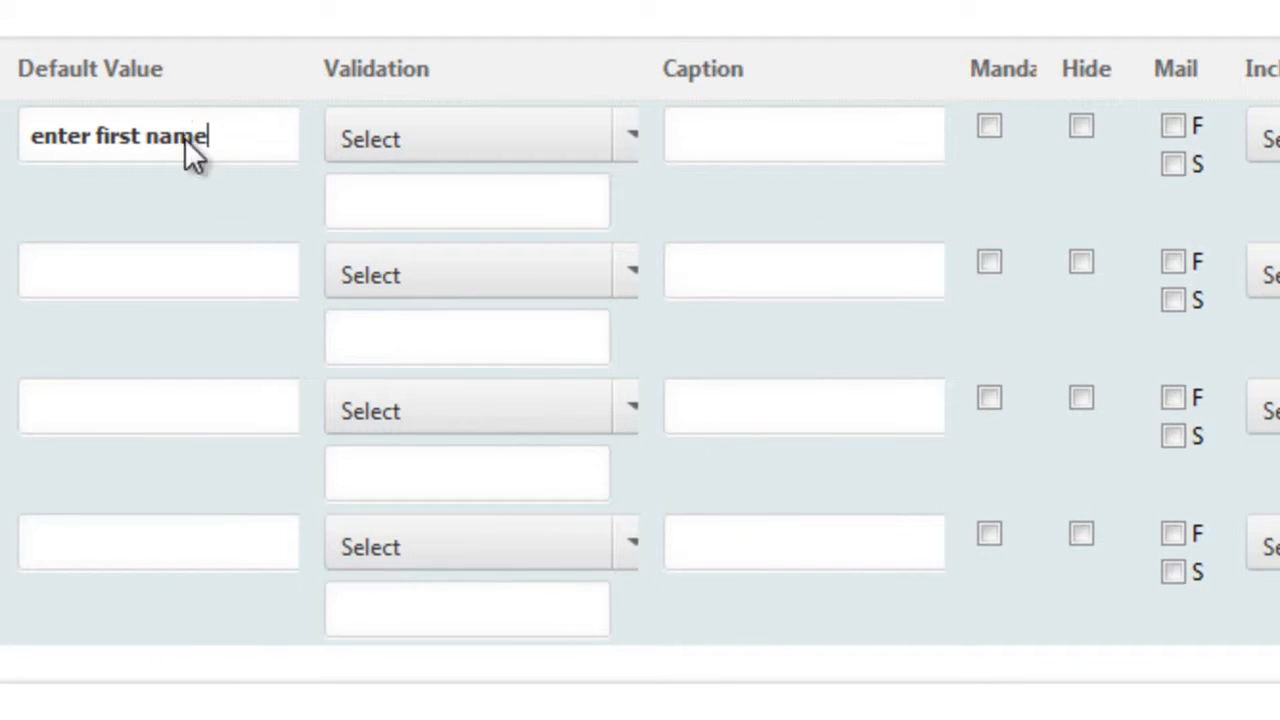
pyautogui.click(150, 260)
pyautogui.write('enter first')
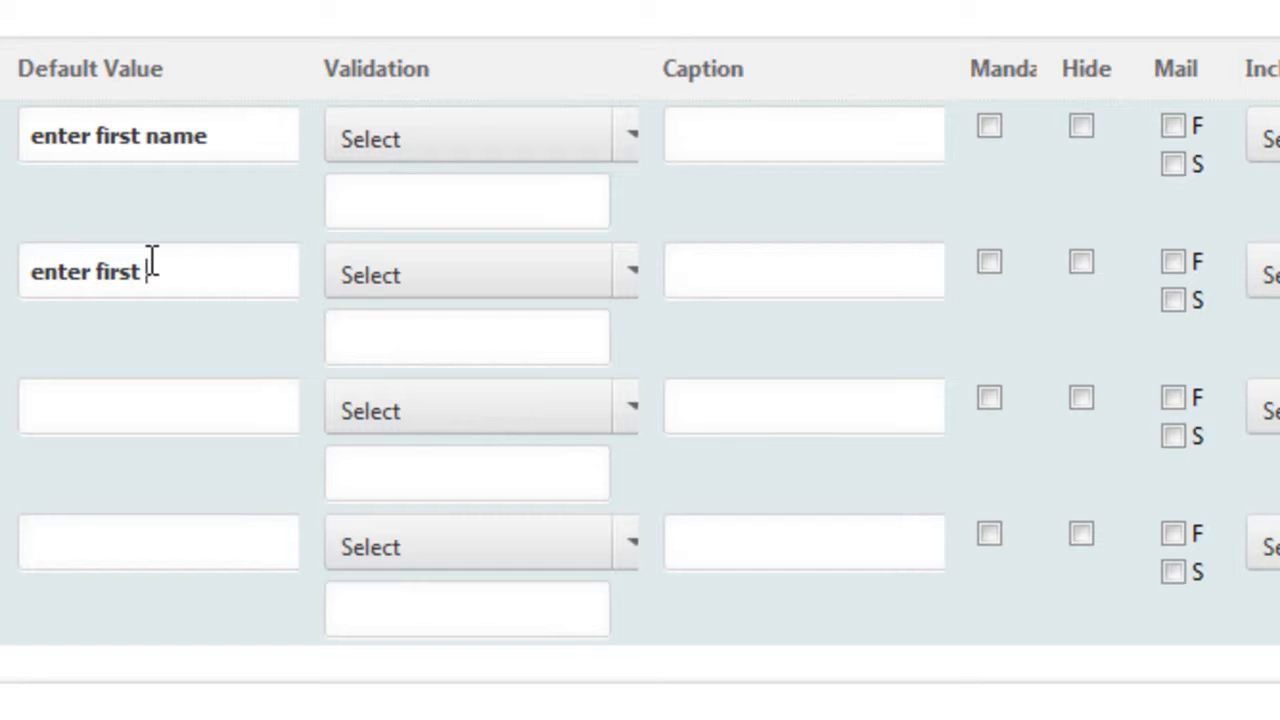
pyautogui.press('BackSpace')
pyautogui.press('BackSpace')
pyautogui.press('BackSpace')
pyautogui.press('BackSpace')
pyautogui.press('BackSpace')
pyautogui.press('BackSpace')
pyautogui.write('last name')
pyautogui.click(136, 395)
pyautogui.write('enter ')
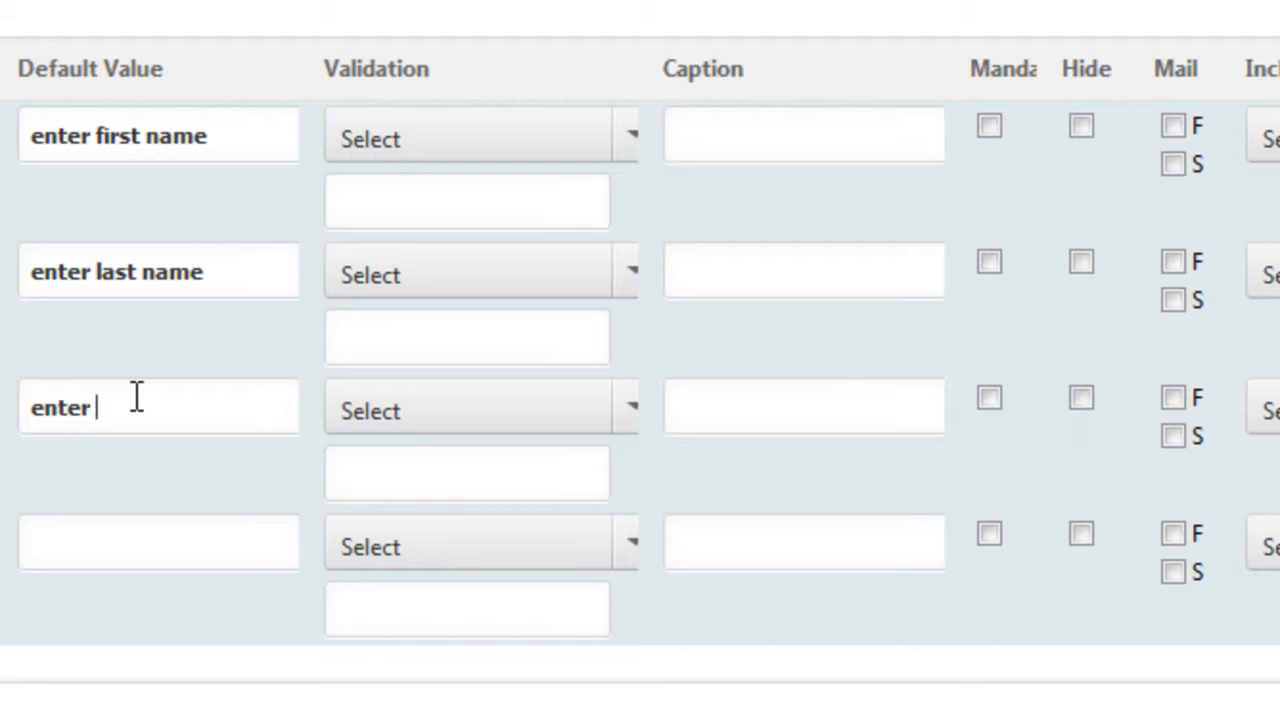
pyautogui.write('email')
pyautogui.write('enter message')
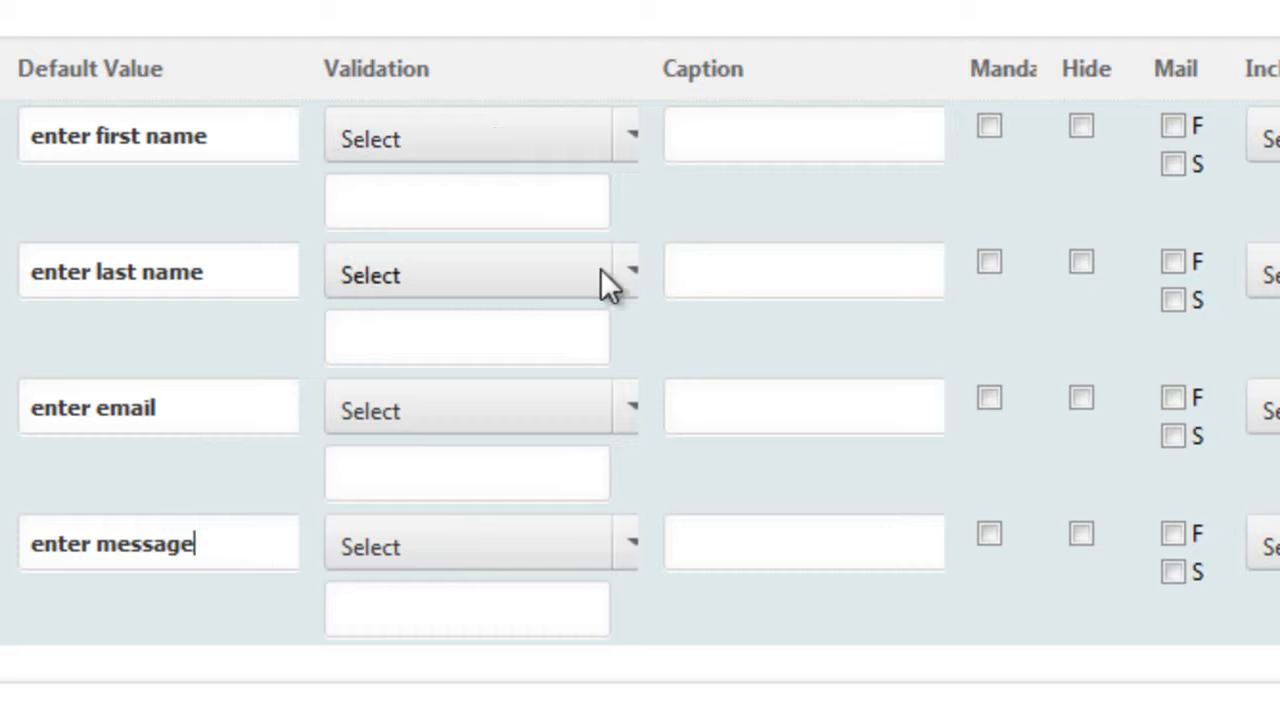
# Apply Email validation to the Email row and caption the first field 'First Name'.
pyautogui.click(631, 410)
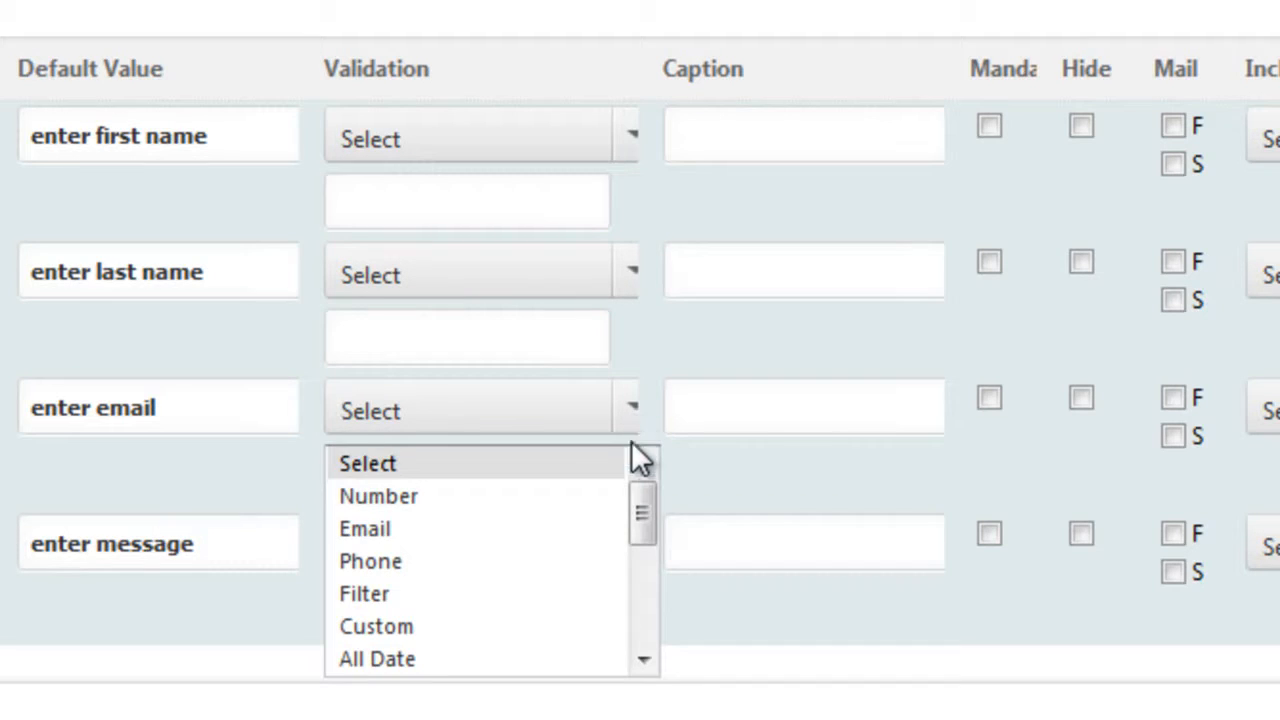
pyautogui.click(449, 532)
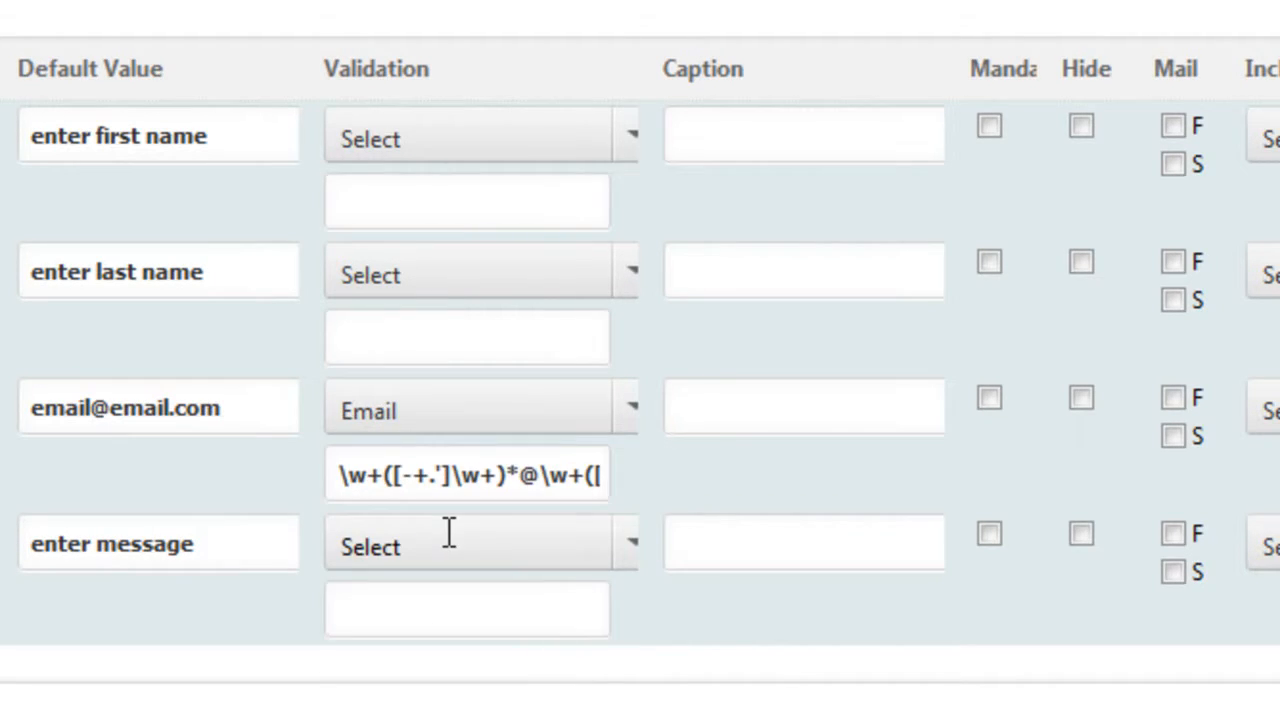
pyautogui.click(769, 417)
pyautogui.write('First Name')
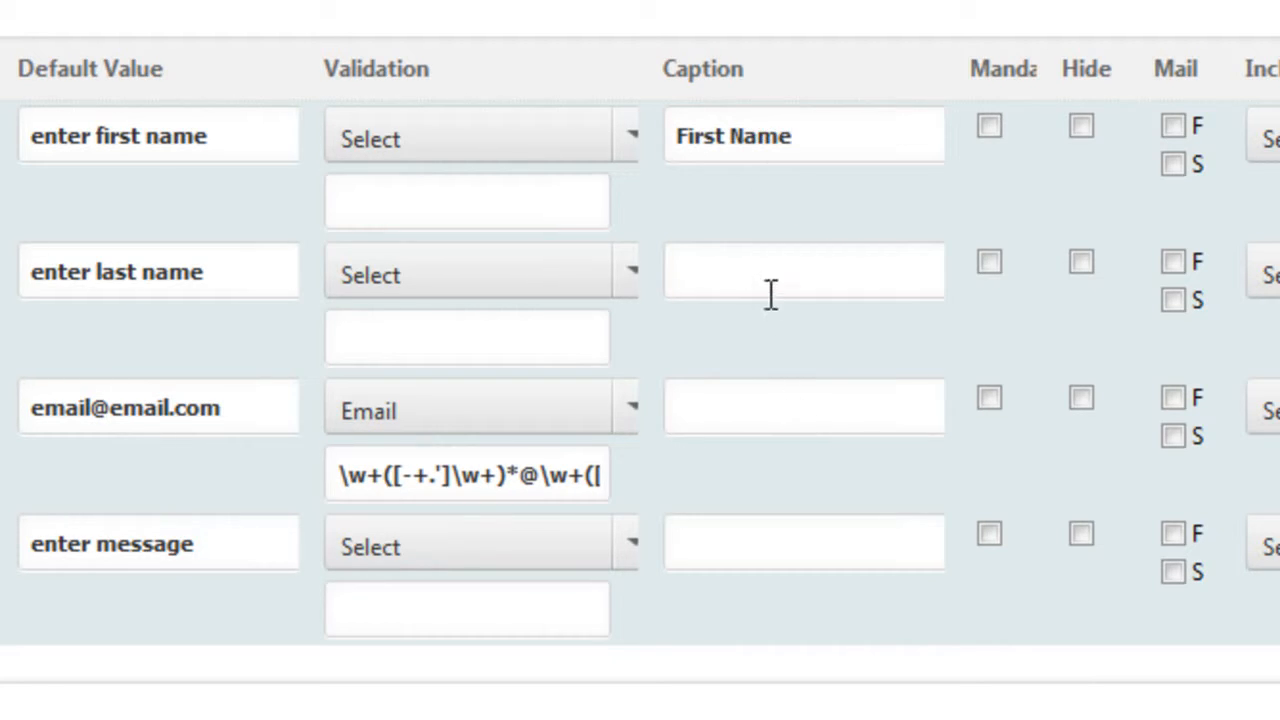
# Caption the other fields 'Last Name', 'Email' and 'Message', and make Email and Message mandatory.
pyautogui.click(770, 293)
pyautogui.write('Last nAme')
pyautogui.press('BackSpace')
pyautogui.press('BackSpace')
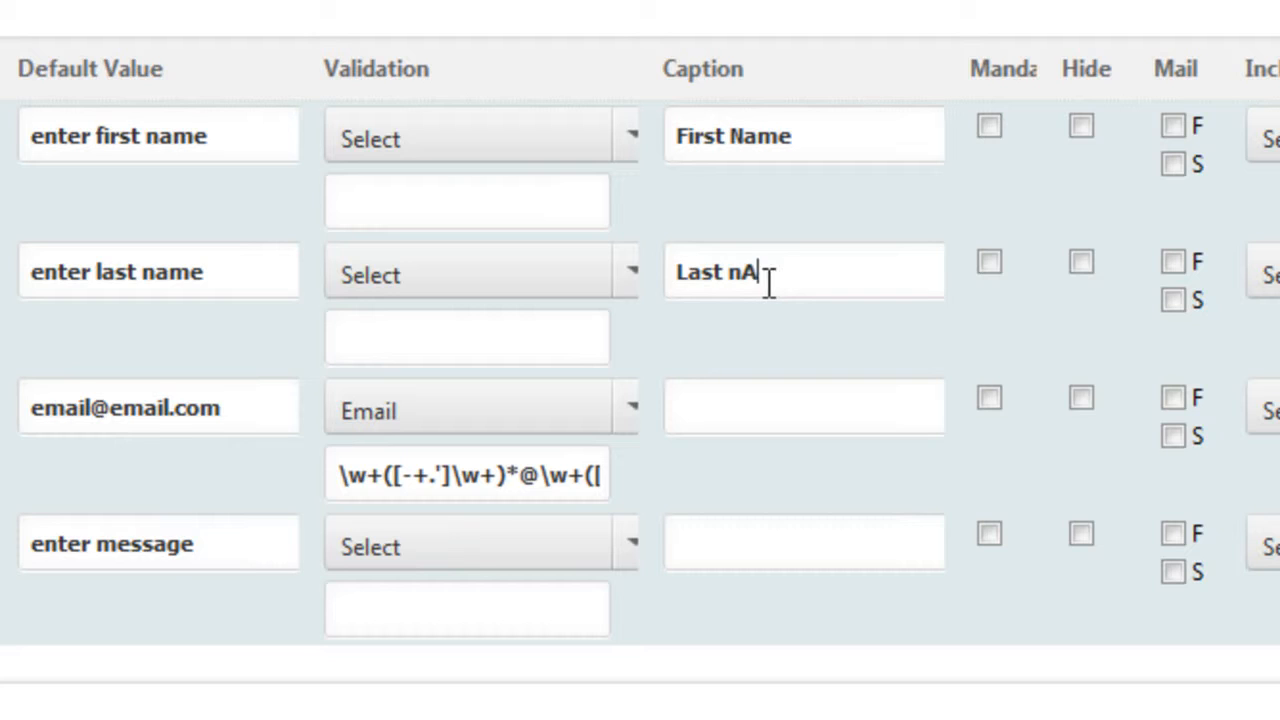
pyautogui.press('BackSpace')
pyautogui.press('BackSpace')
pyautogui.write('Name')
pyautogui.write('Email')
pyautogui.click(743, 531)
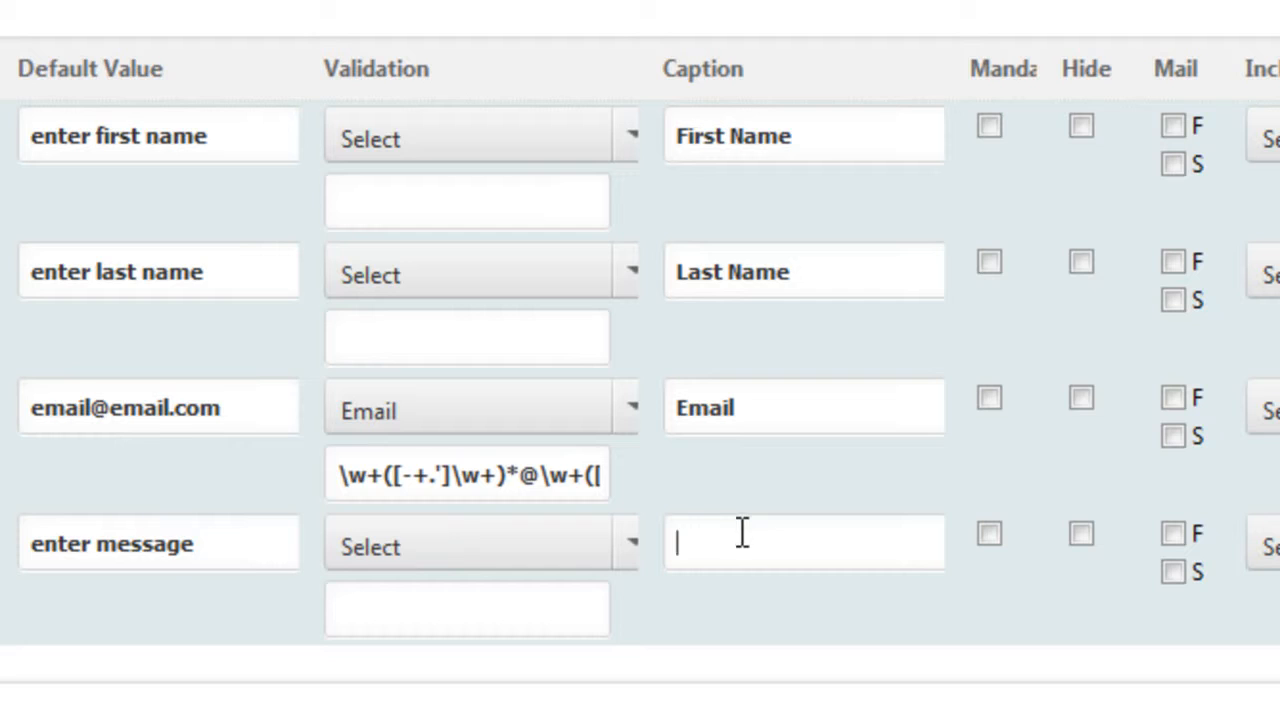
pyautogui.write('Message')
pyautogui.click(989, 398)
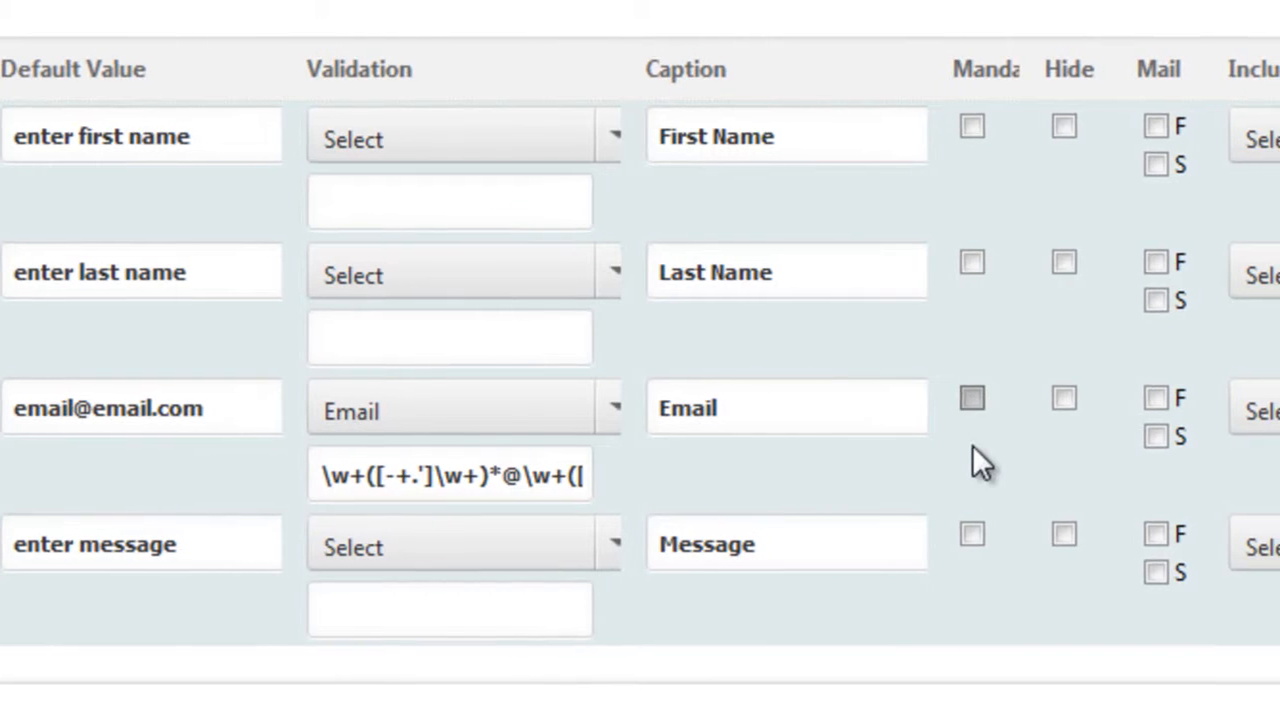
pyautogui.click(868, 538)
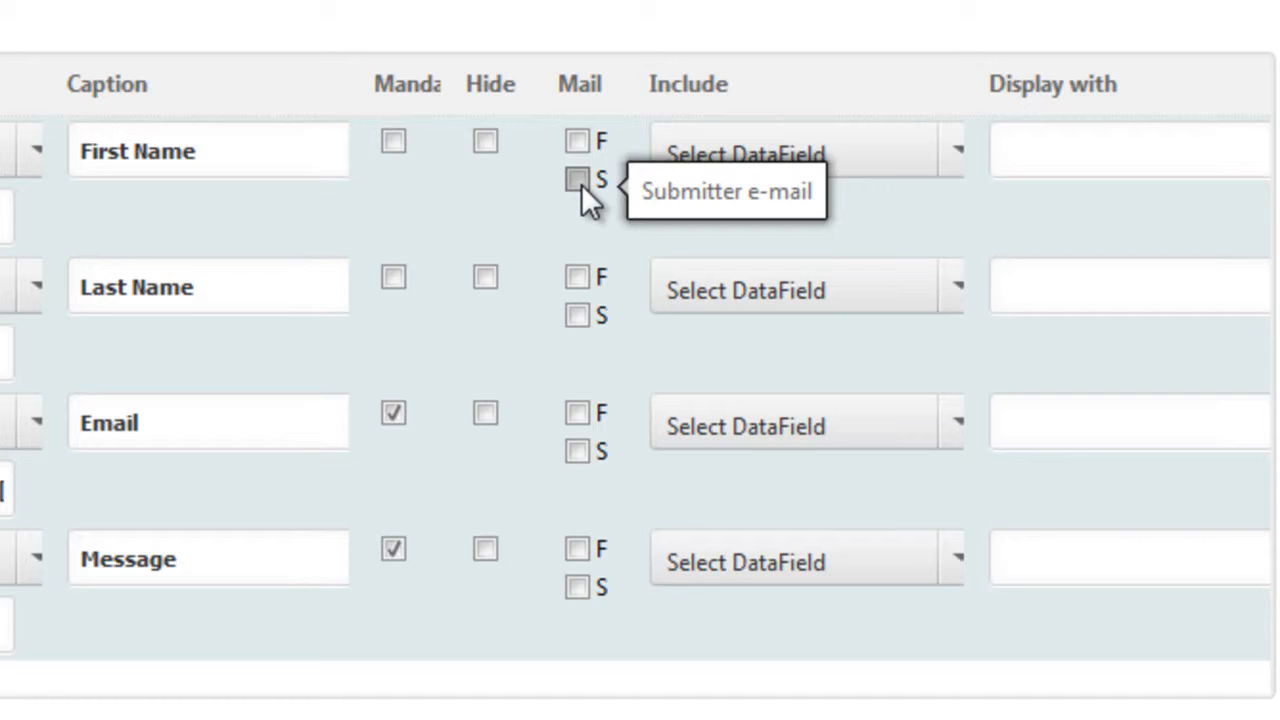
# Review the Include DataField choices for First Name and close the list unchanged.
pyautogui.click(953, 155)
pyautogui.moveTo(966, 281); pyautogui.dragTo(966, 205)
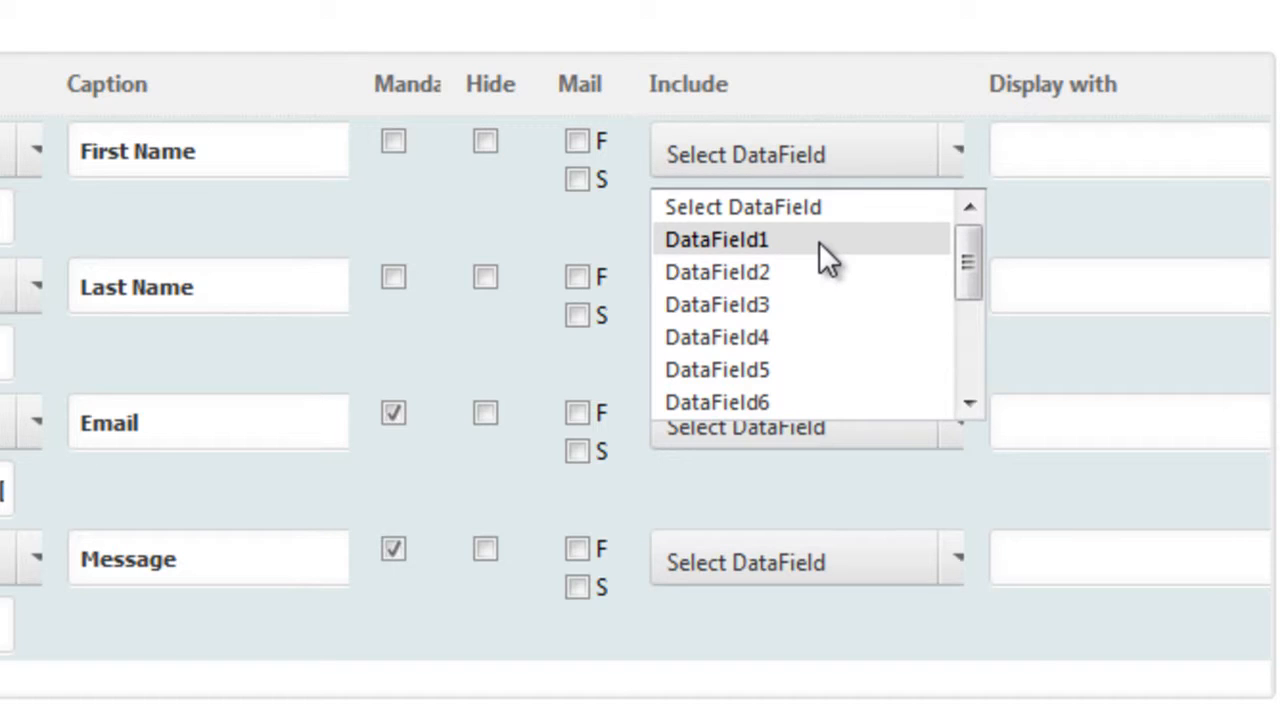
pyautogui.click(991, 241)
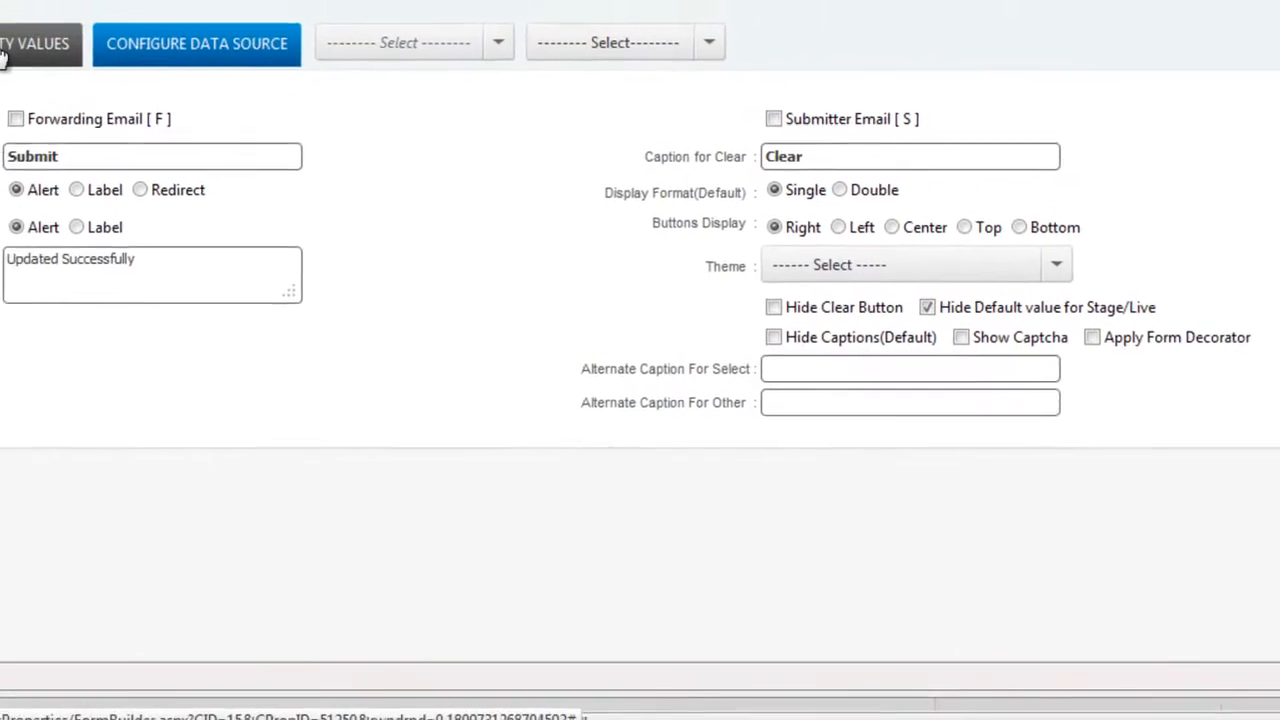
# Enable the forwarding email to the forwarding address with subject 'New Contact Message'.
pyautogui.click(126, 141)
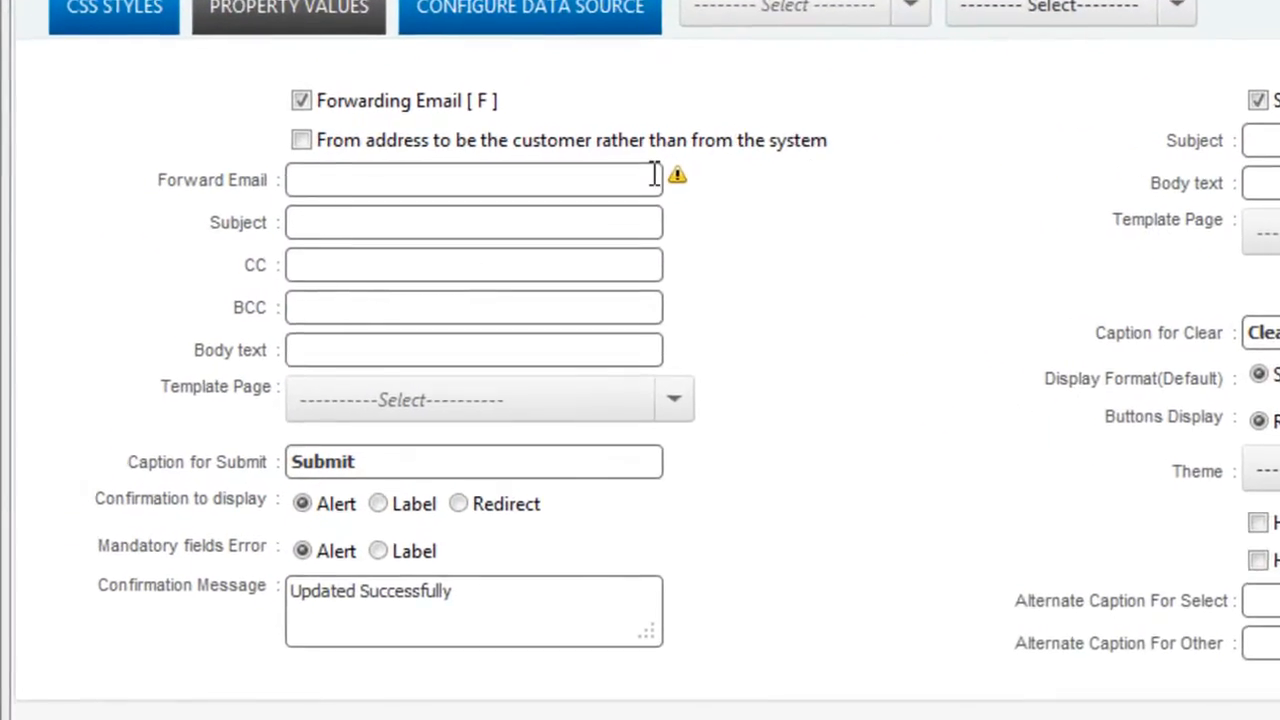
pyautogui.click(410, 180)
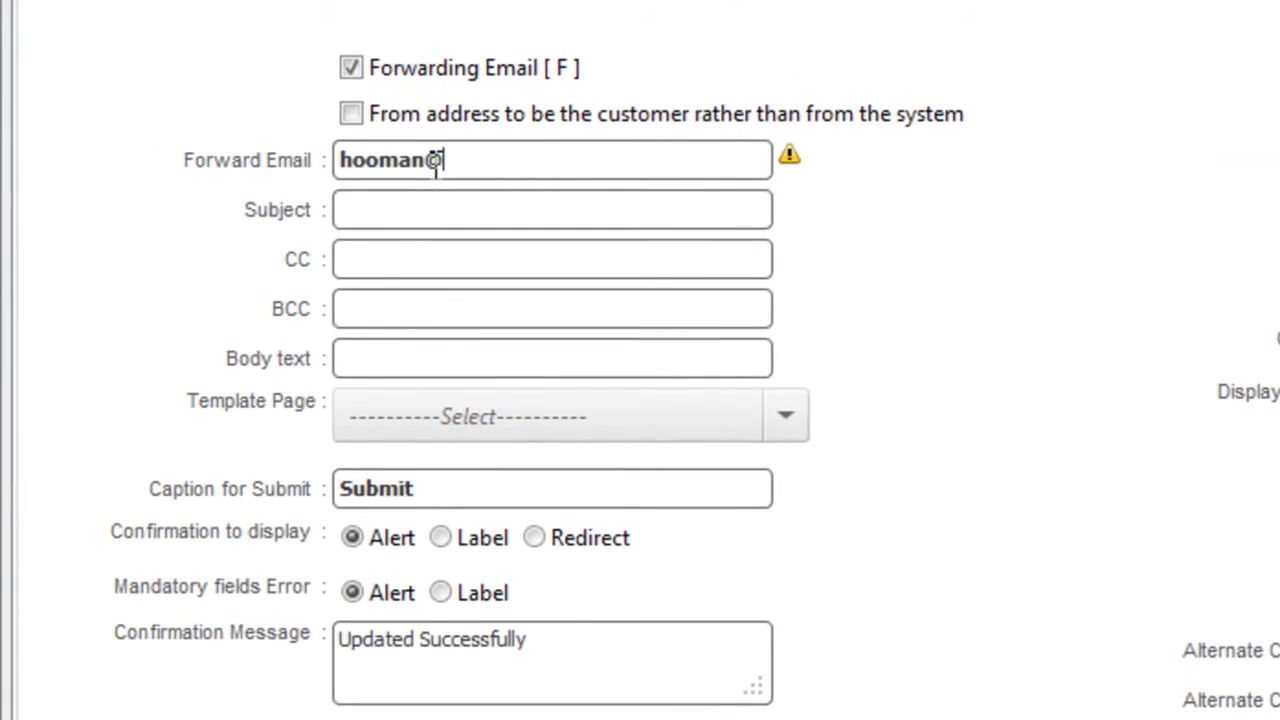
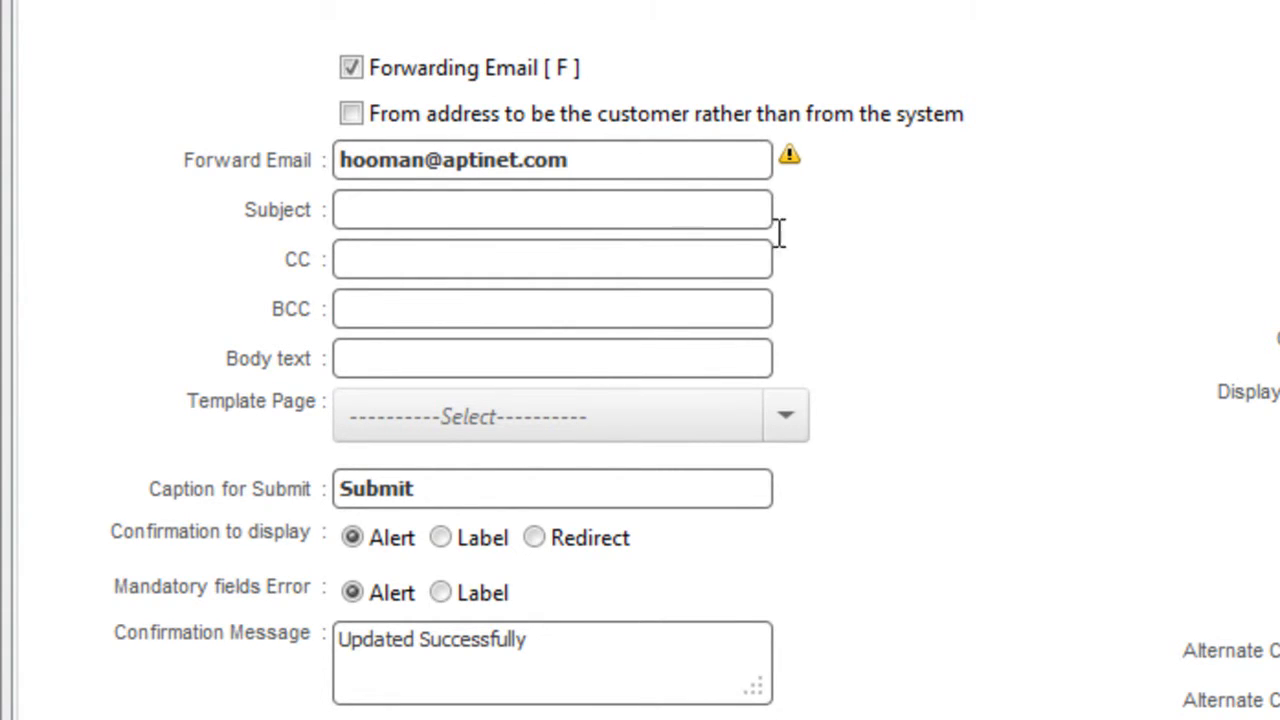
pyautogui.click(423, 209)
pyautogui.write('New Contact Mess')
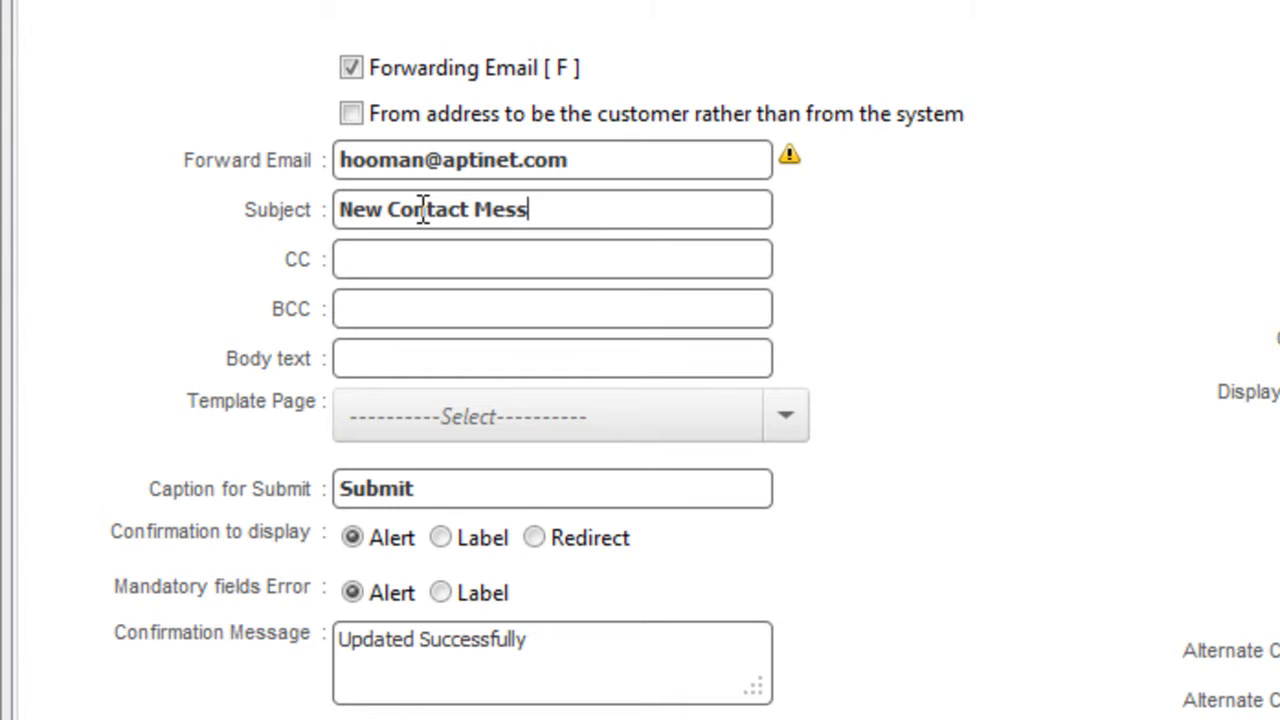
pyautogui.write('age')
# Change the confirmation message to 'Thanks for contacting us.' and set the submitter subject 'Thanks for the message'.
pyautogui.moveTo(563, 640); pyautogui.dragTo(78, 575)
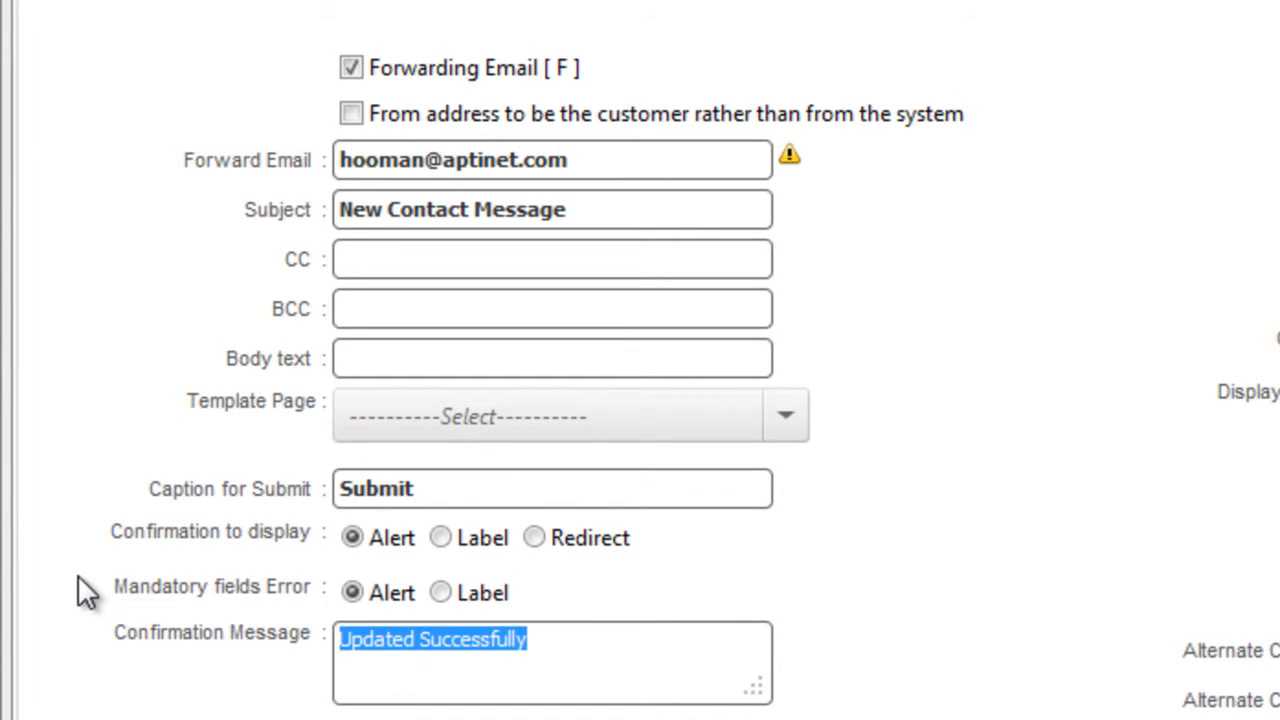
pyautogui.write('Thanks for ')
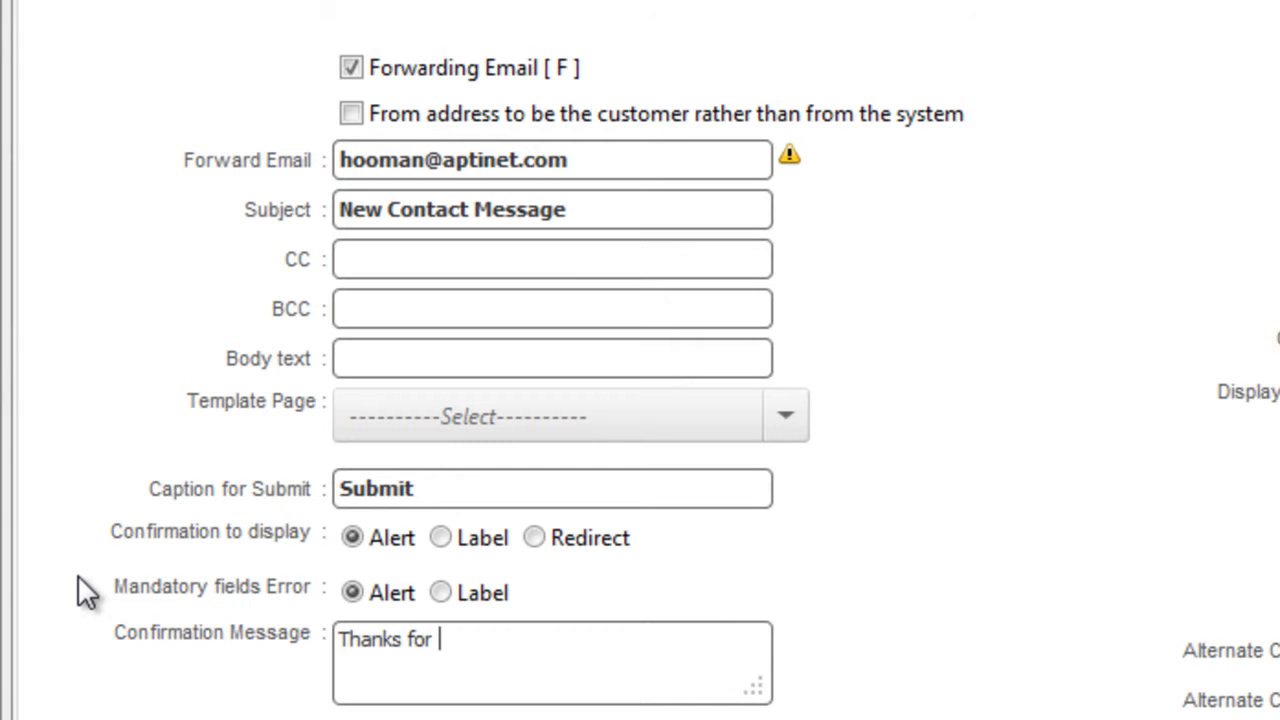
pyautogui.write('contactin us')
pyautogui.press('BackSpace')
pyautogui.press('BackSpace')
pyautogui.press('BackSpace')
pyautogui.press('BackSpace')
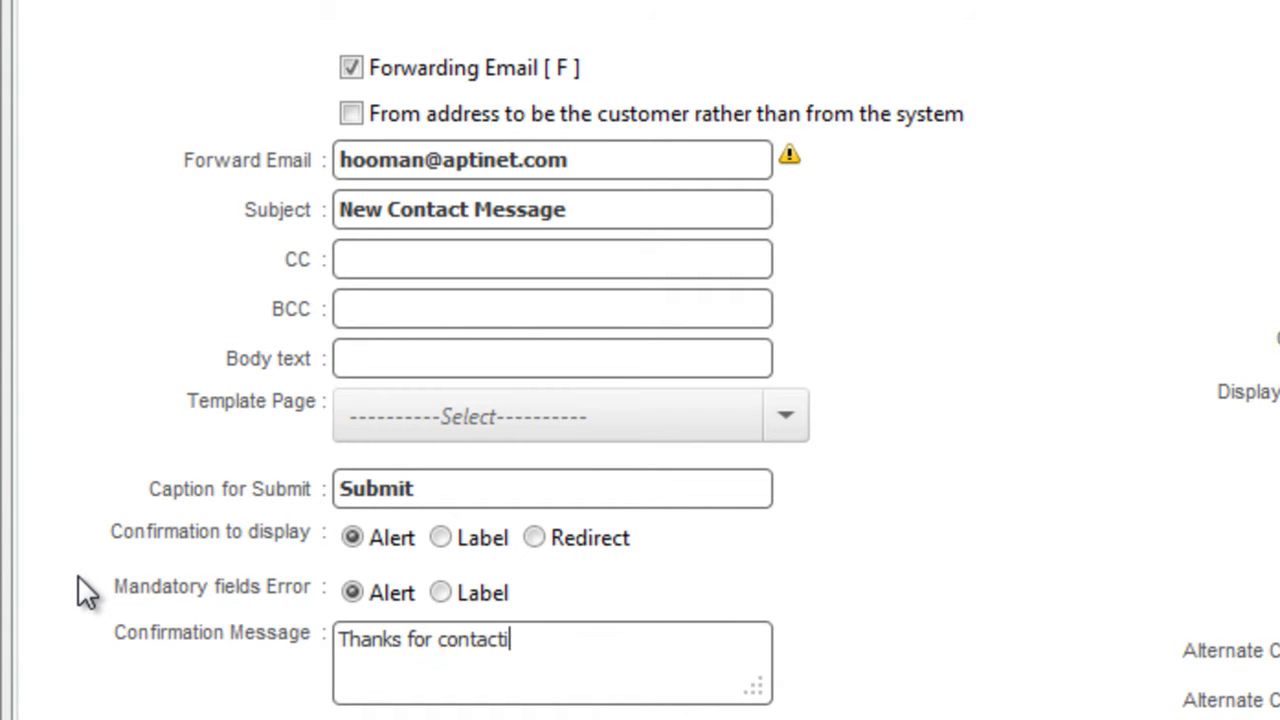
pyautogui.write('n')
pyautogui.press('BackSpace')
pyautogui.write('g us.')
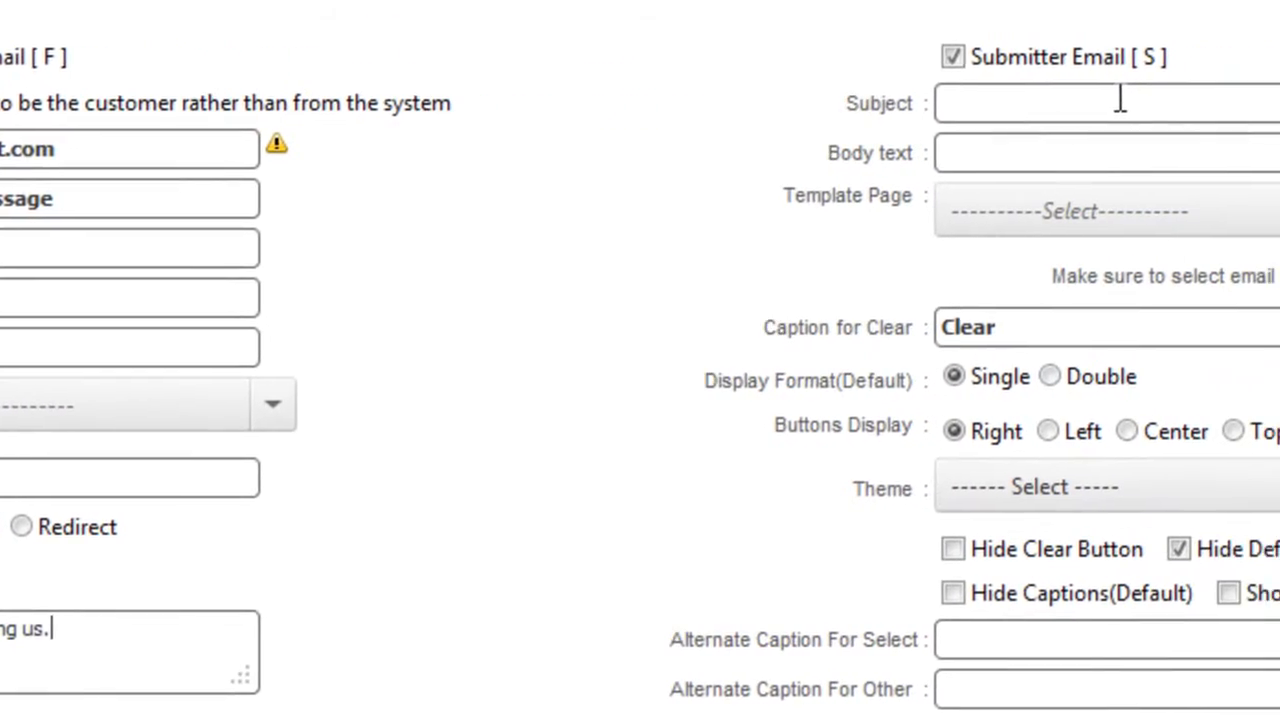
pyautogui.click(1120, 97)
pyautogui.write('Thanks for the message.')
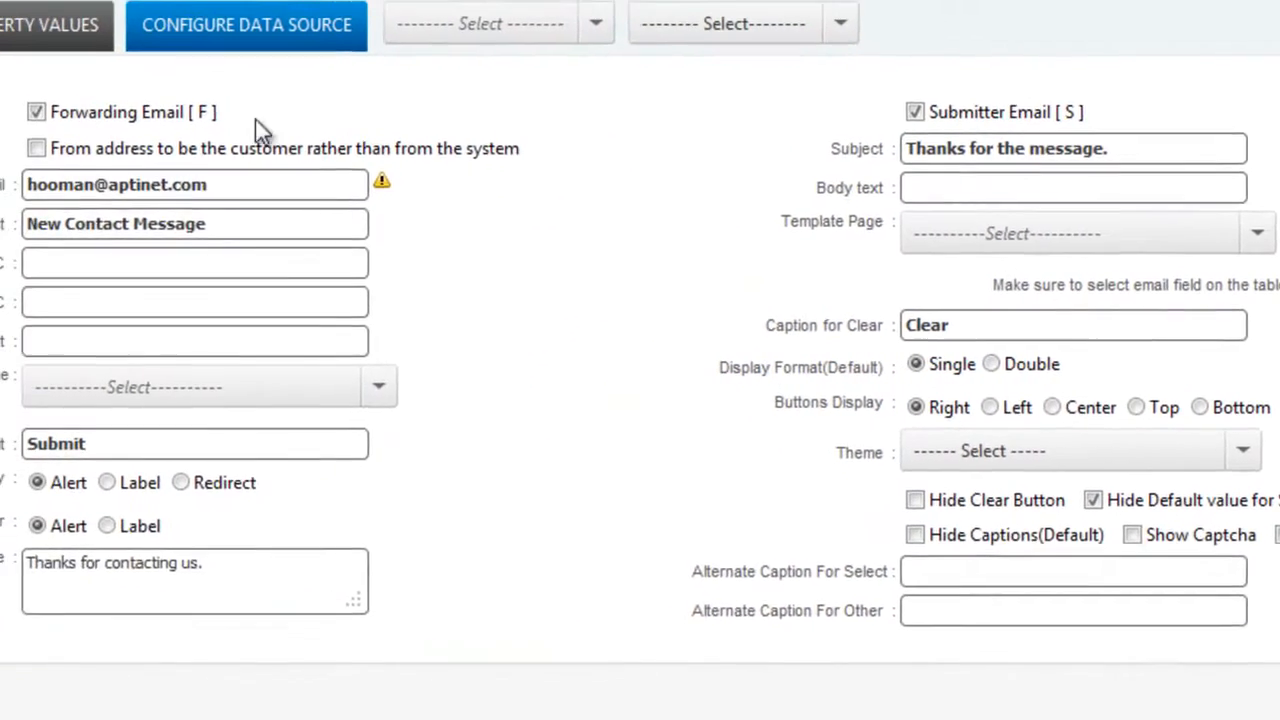
# Save the Form Builder settings from the CSS Styles tab and confirm the Updated Successfully notice.
pyautogui.click(8, 42)
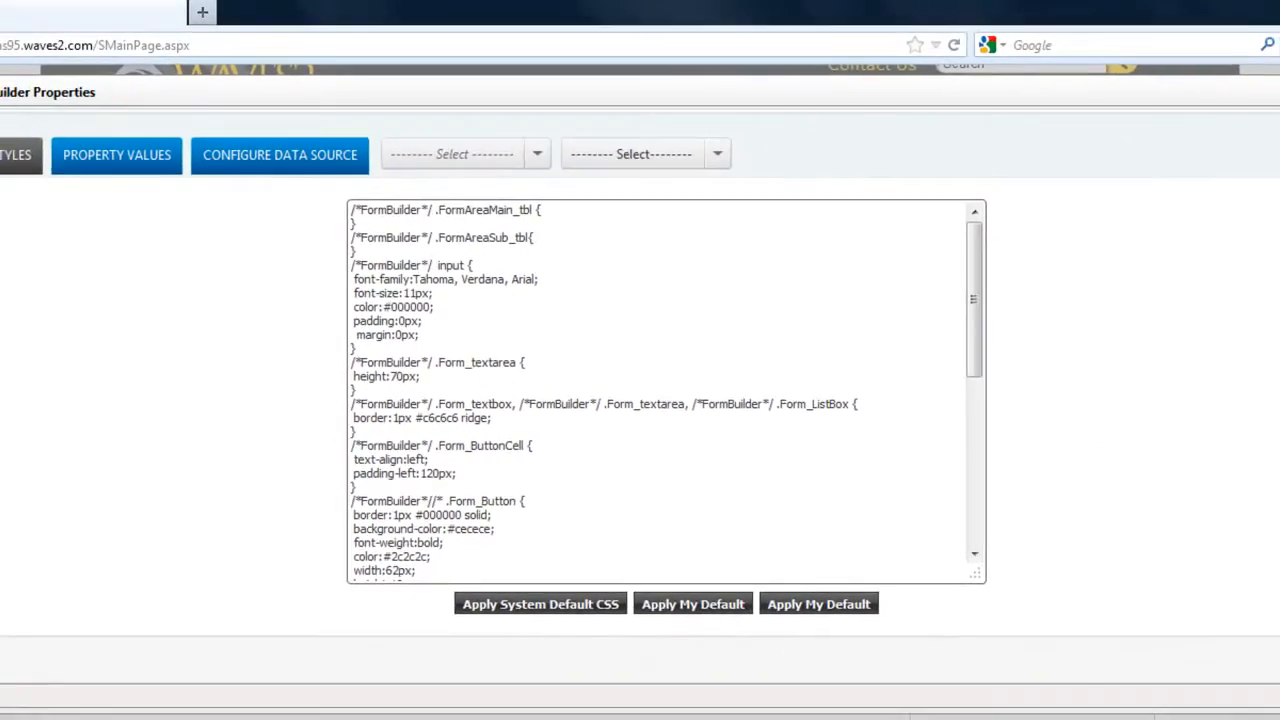
pyautogui.click(1259, 188)
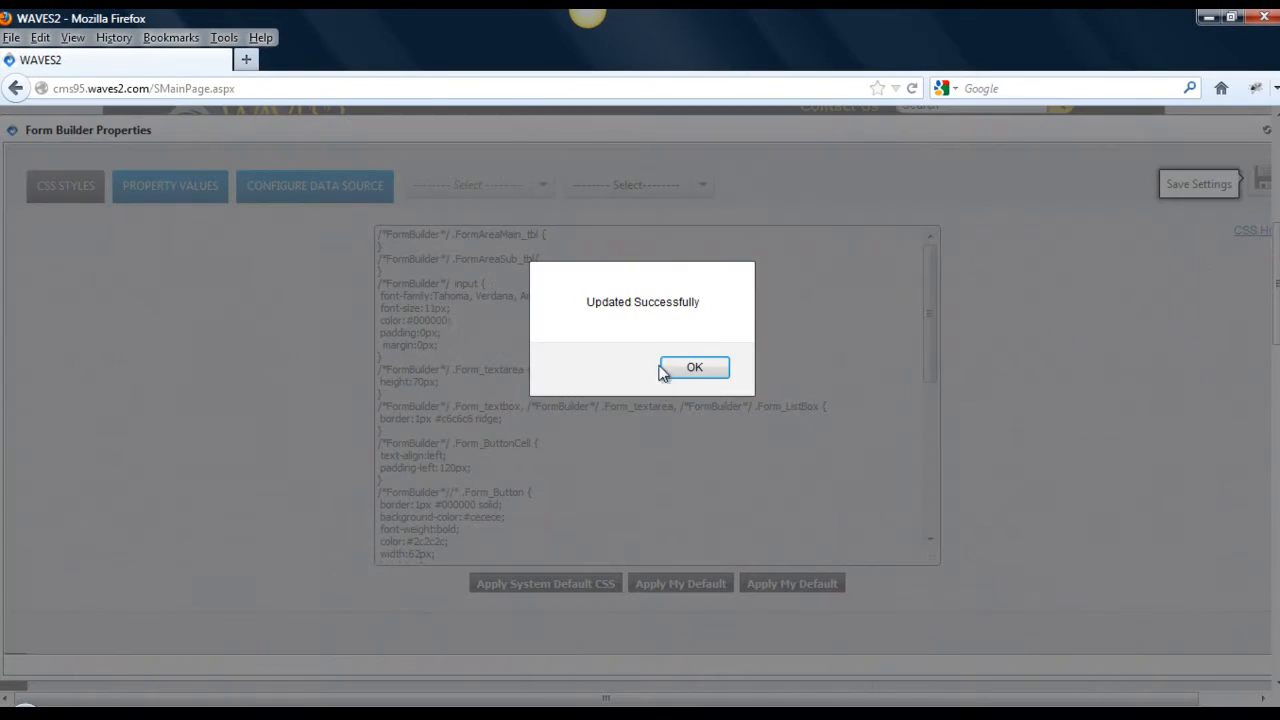
pyautogui.click(694, 368)
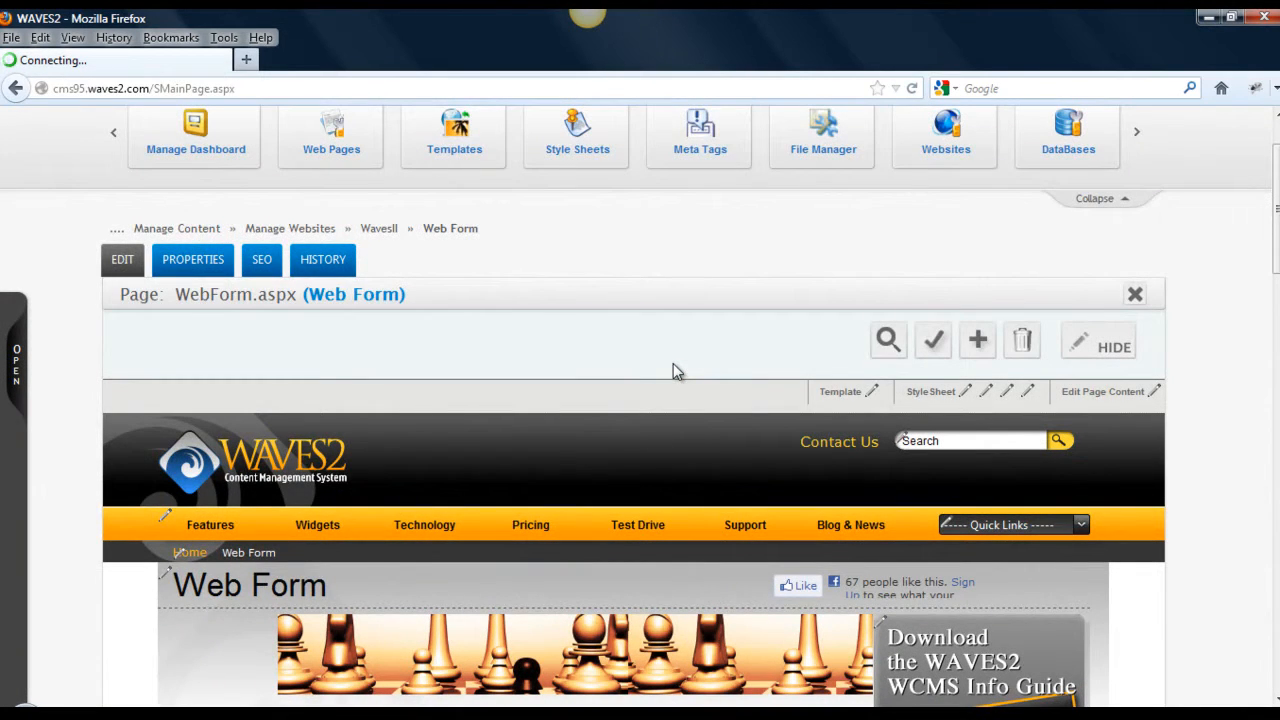
# Fill in a test name, e-mail and the message 'This is a new message', then submit the Web Form.
pyautogui.moveTo(1276, 209); pyautogui.dragTo(1276, 259)
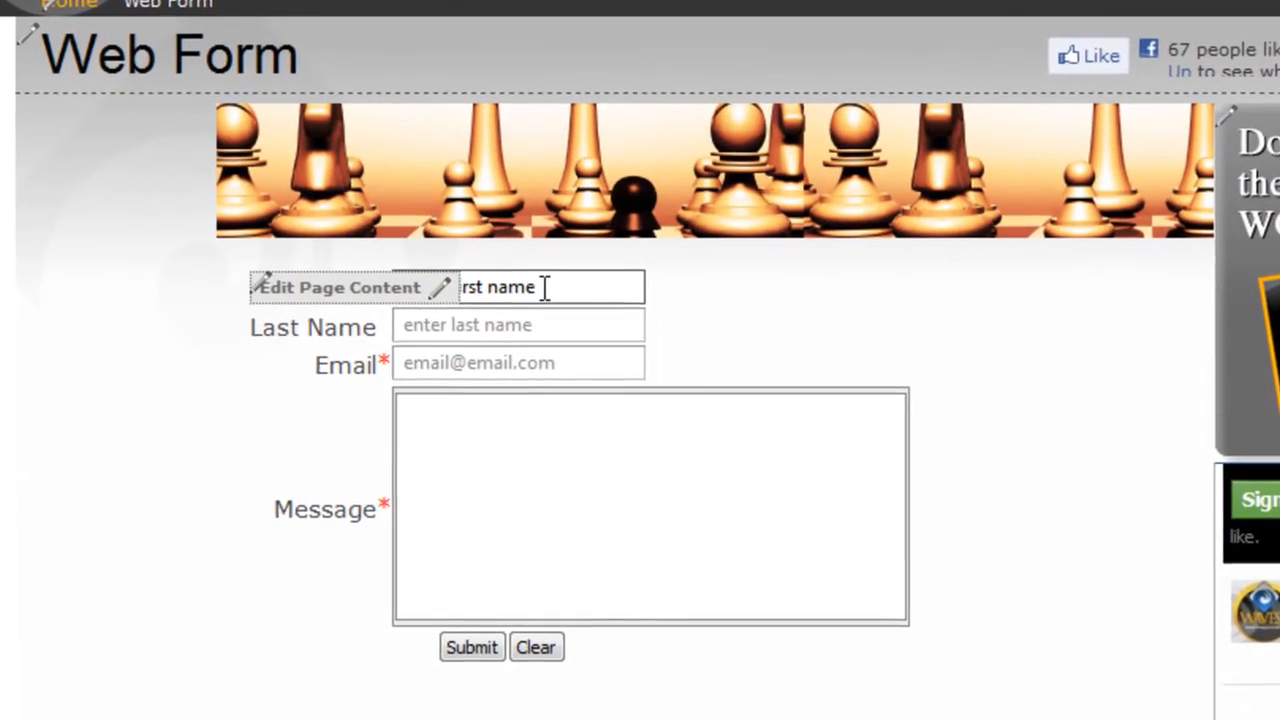
pyautogui.click(545, 287)
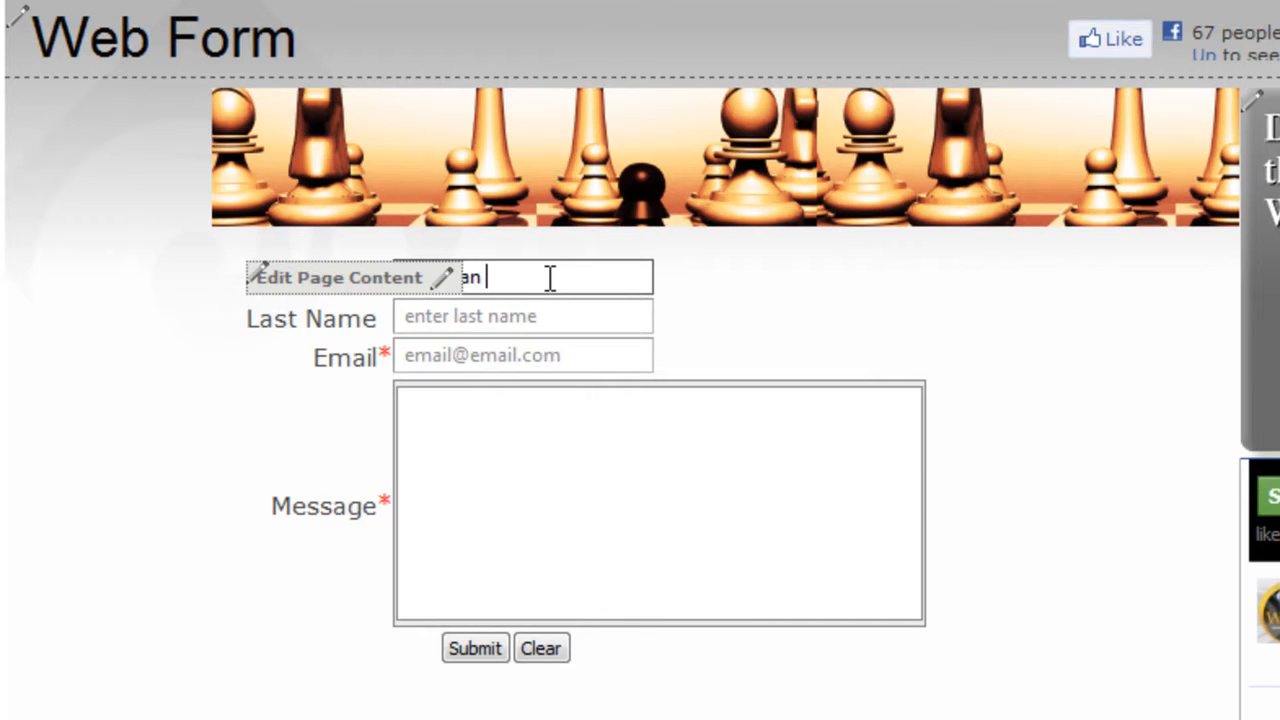
pyautogui.press('Tab')
pyautogui.press('Tab')
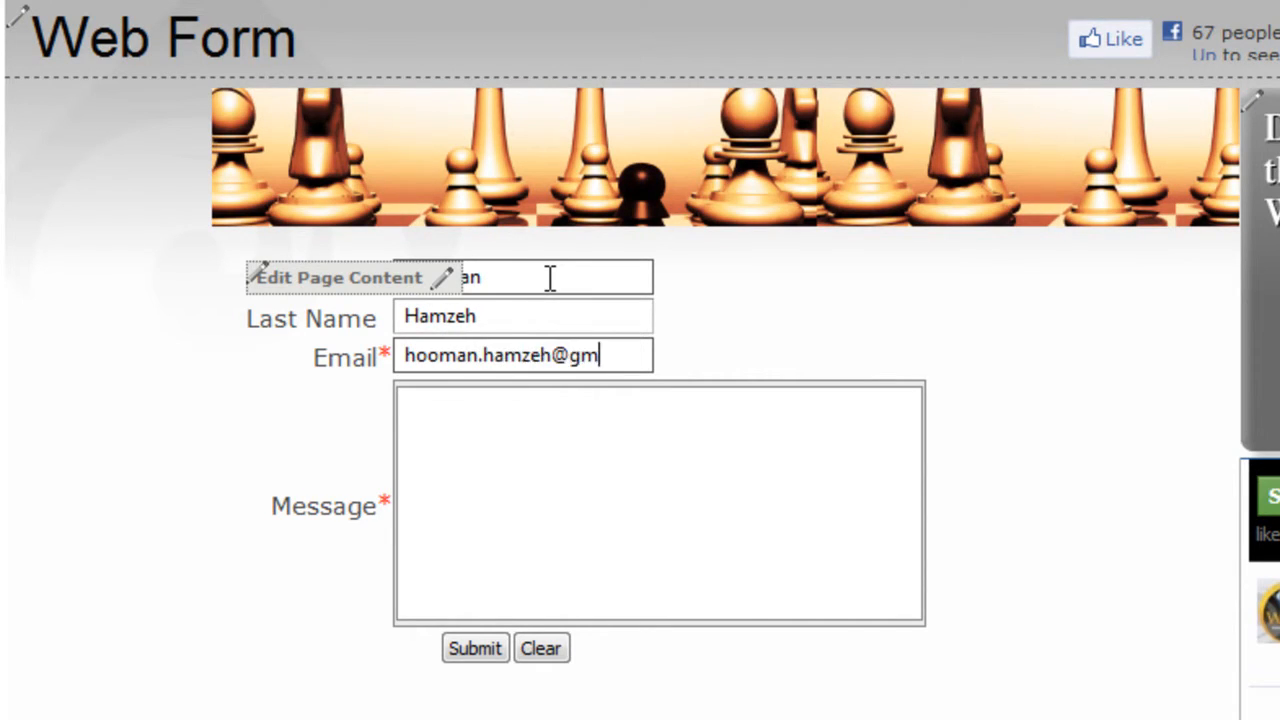
pyautogui.click(549, 447)
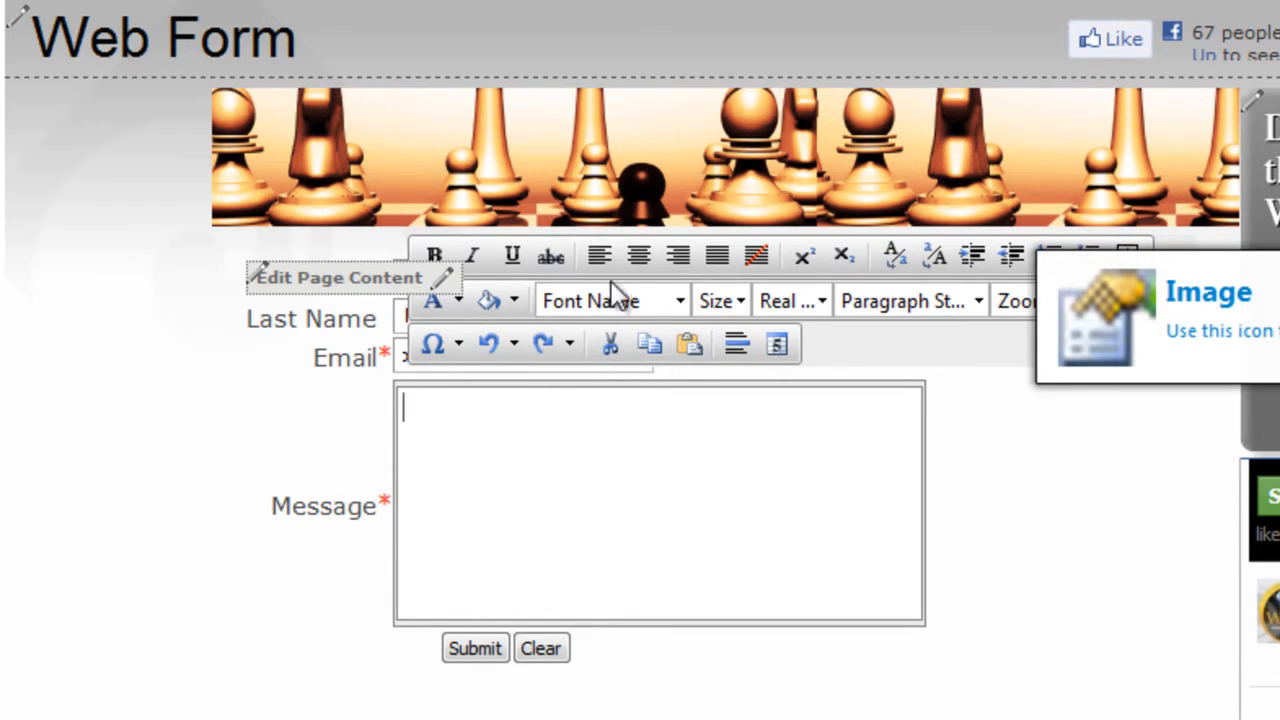
pyautogui.click(653, 478)
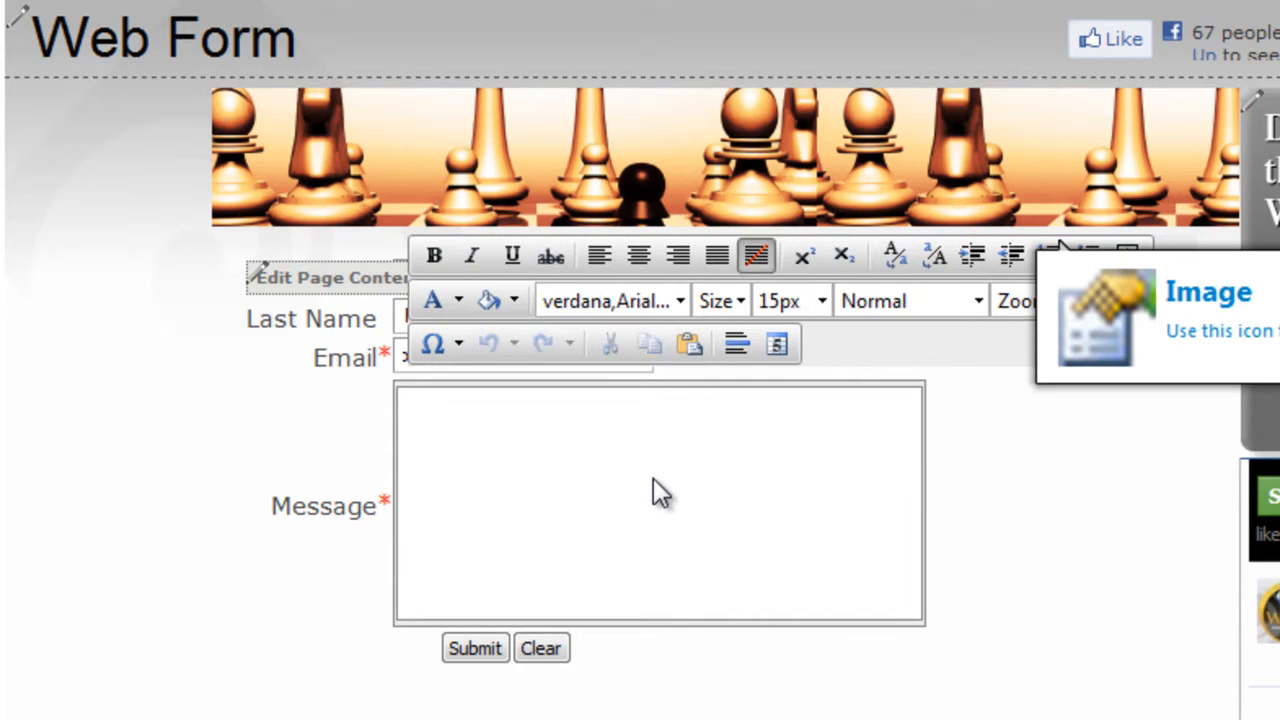
pyautogui.write('This is a new message')
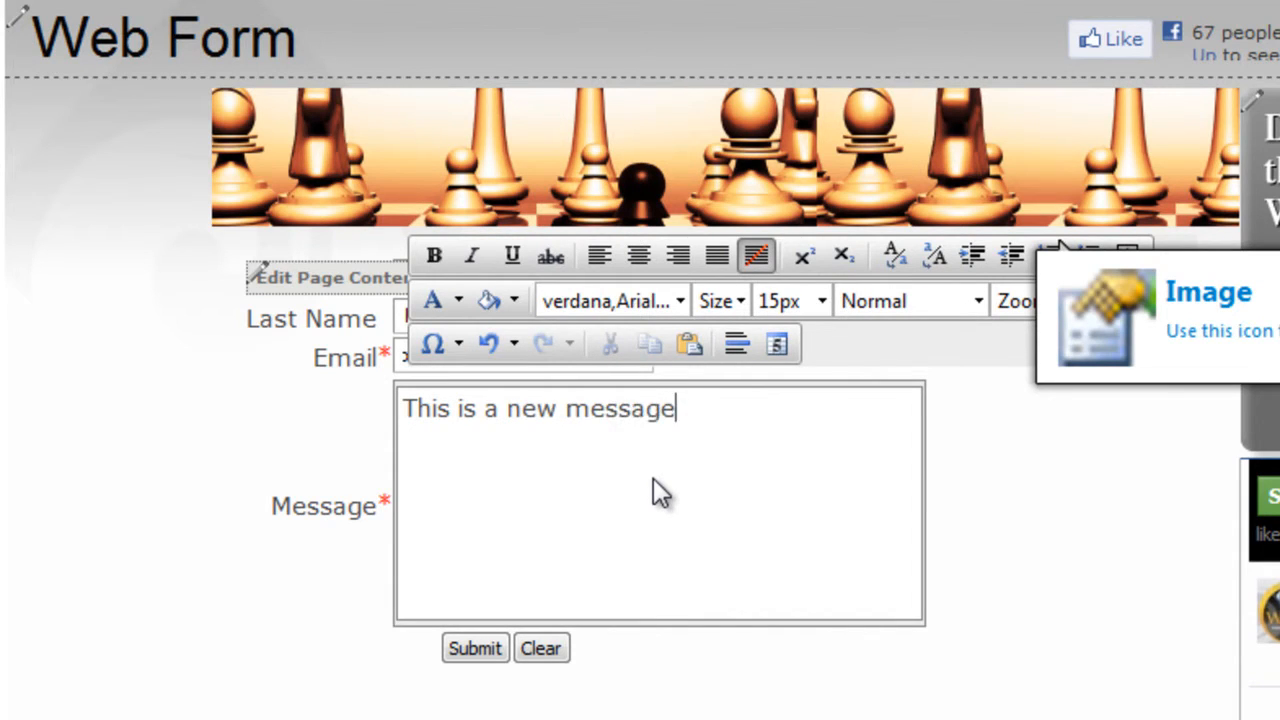
pyautogui.click(472, 650)
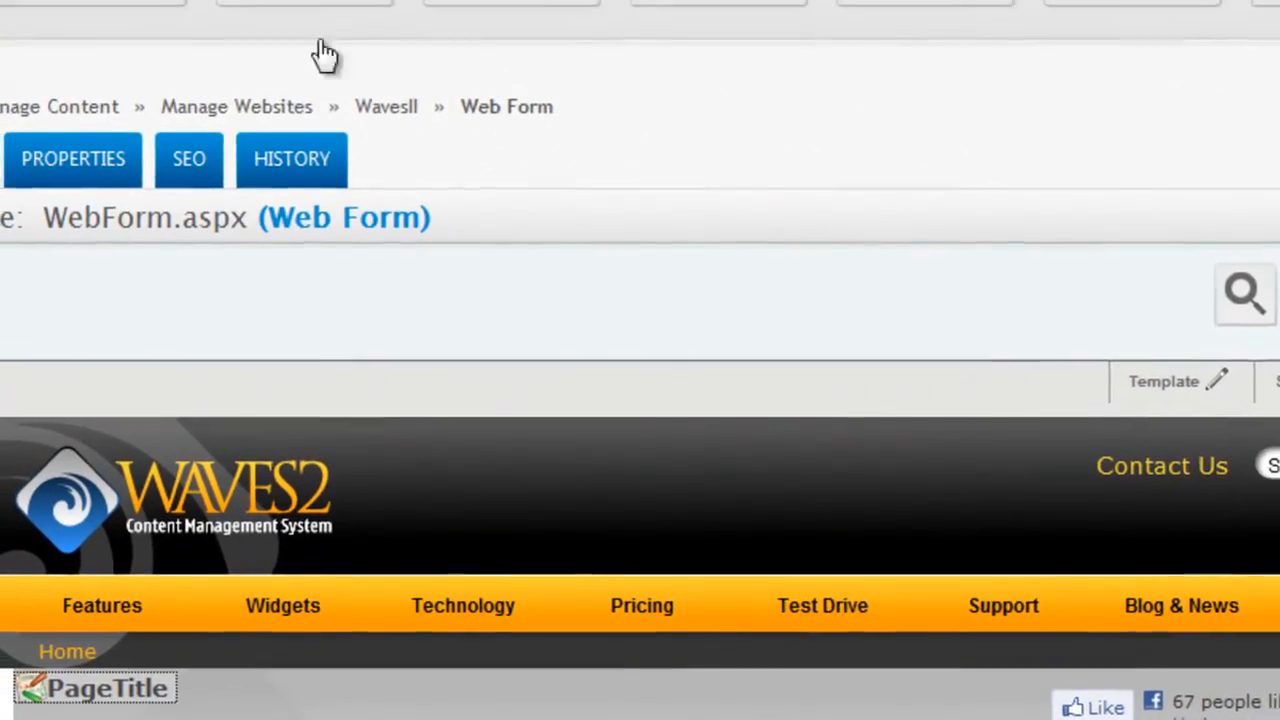
# Open the Contactform table from the site tree's Databases > Tables list.
pyautogui.click(5, 305)
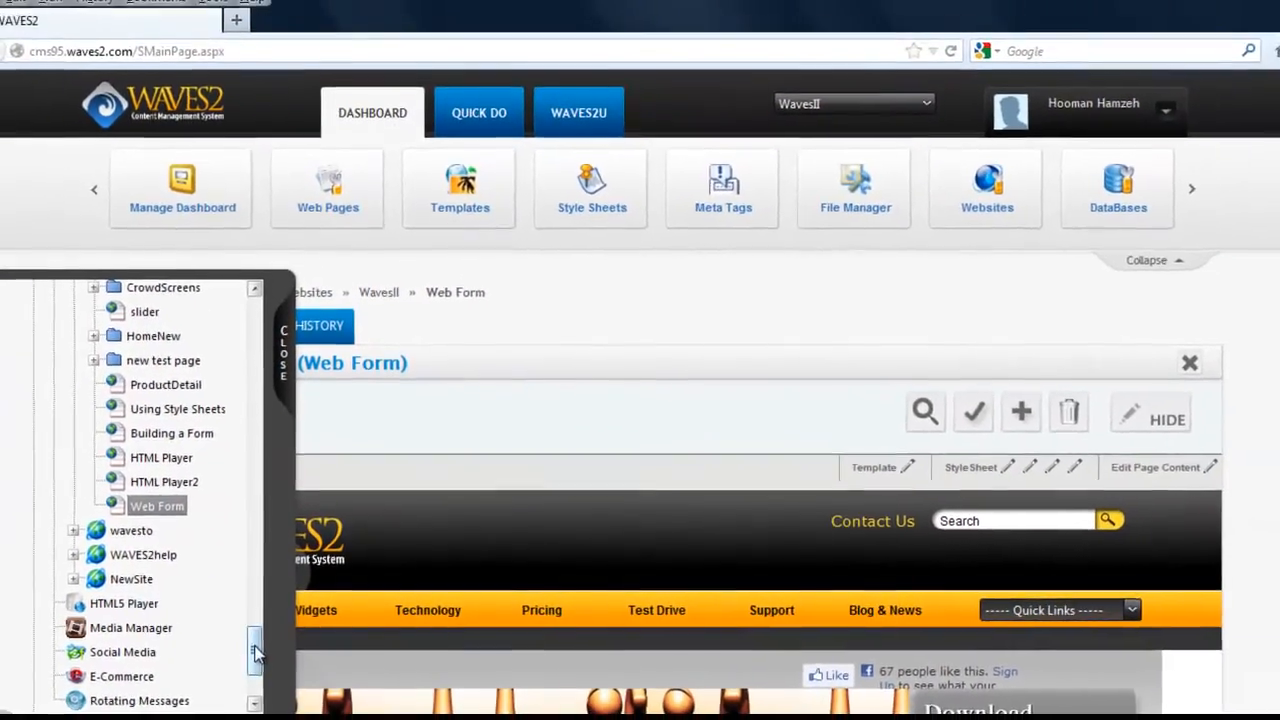
pyautogui.scroll(-3, 230, 665)
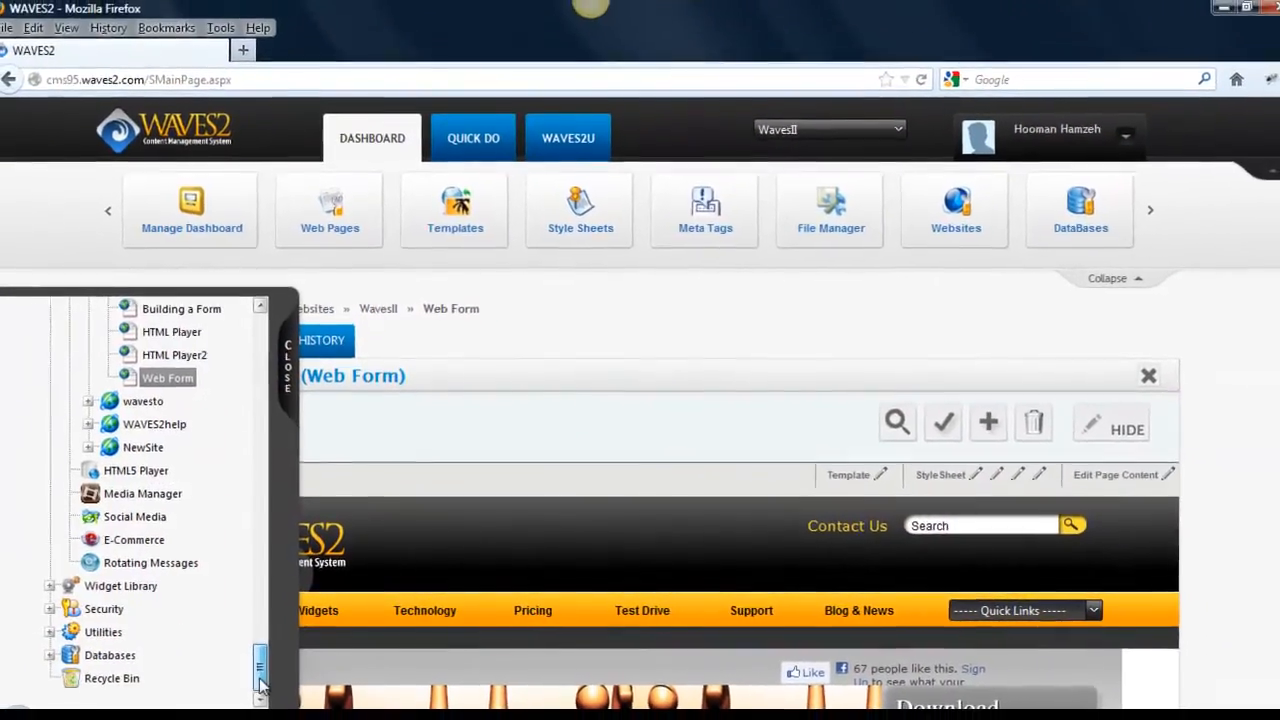
pyautogui.click(57, 654)
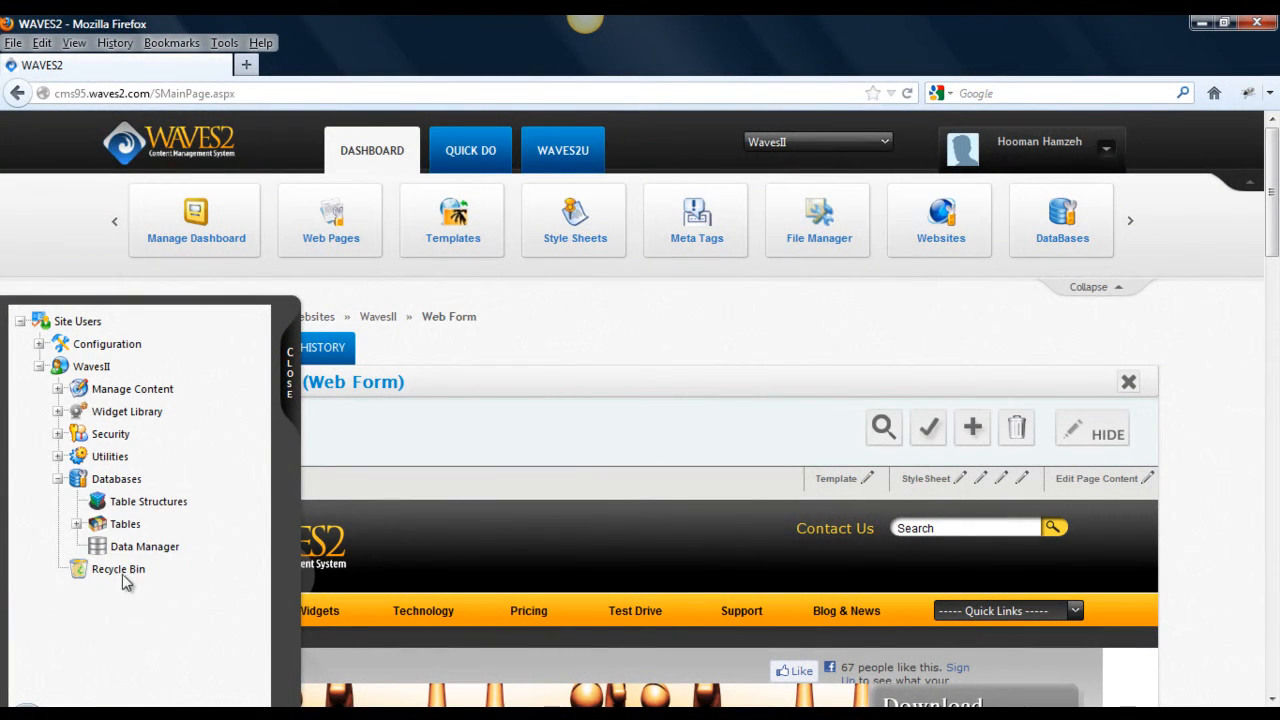
pyautogui.click(77, 524)
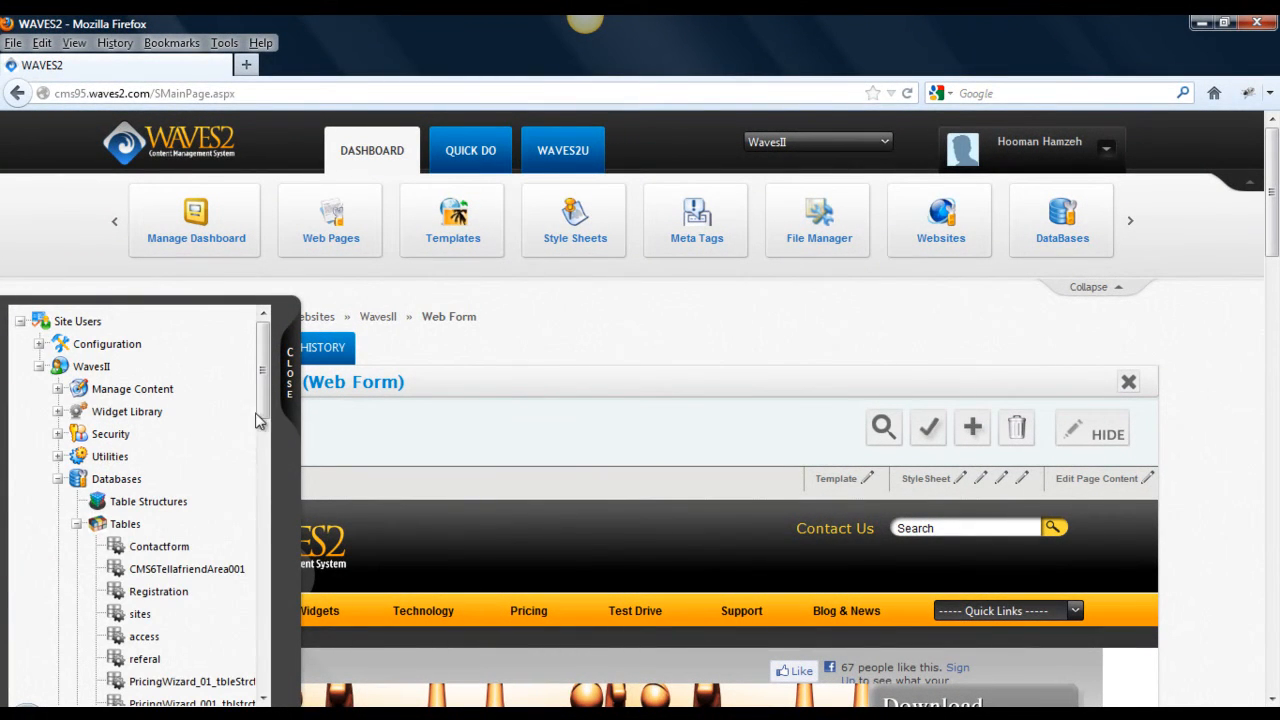
pyautogui.click(158, 548)
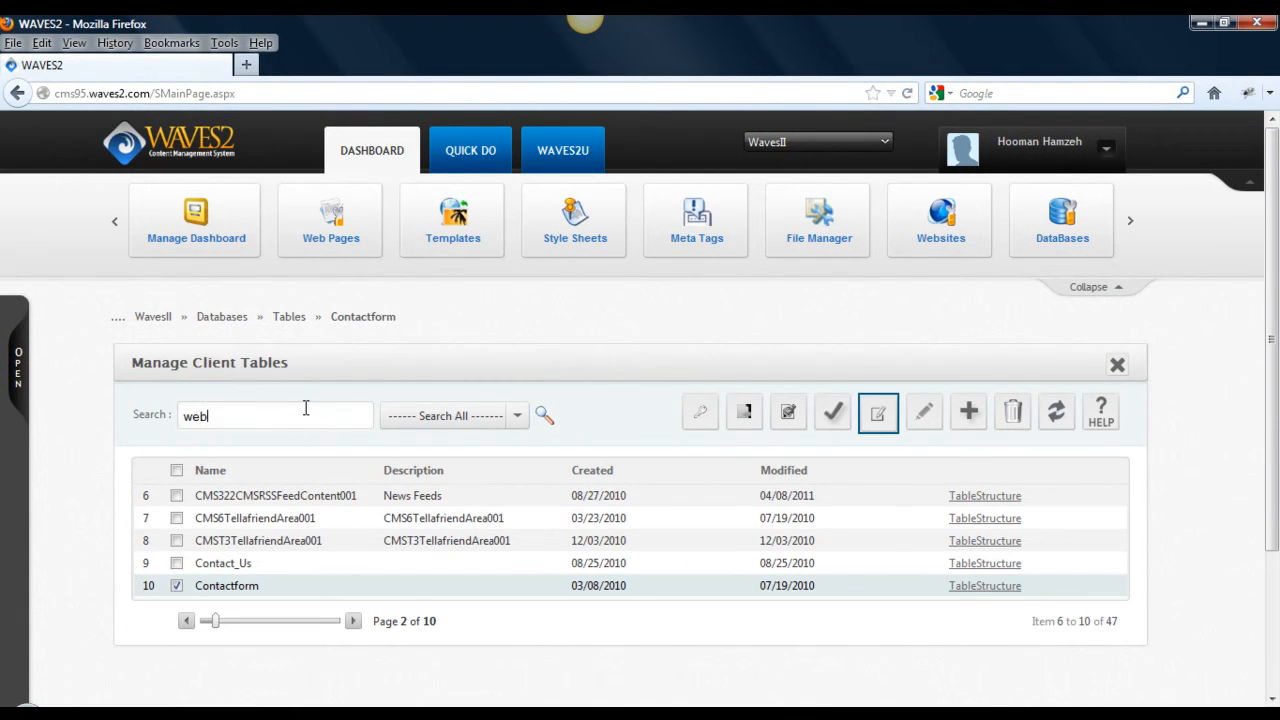
# Search tables for 'web', select WebForm, and open then close its Insert Values form.
pyautogui.press('Return')
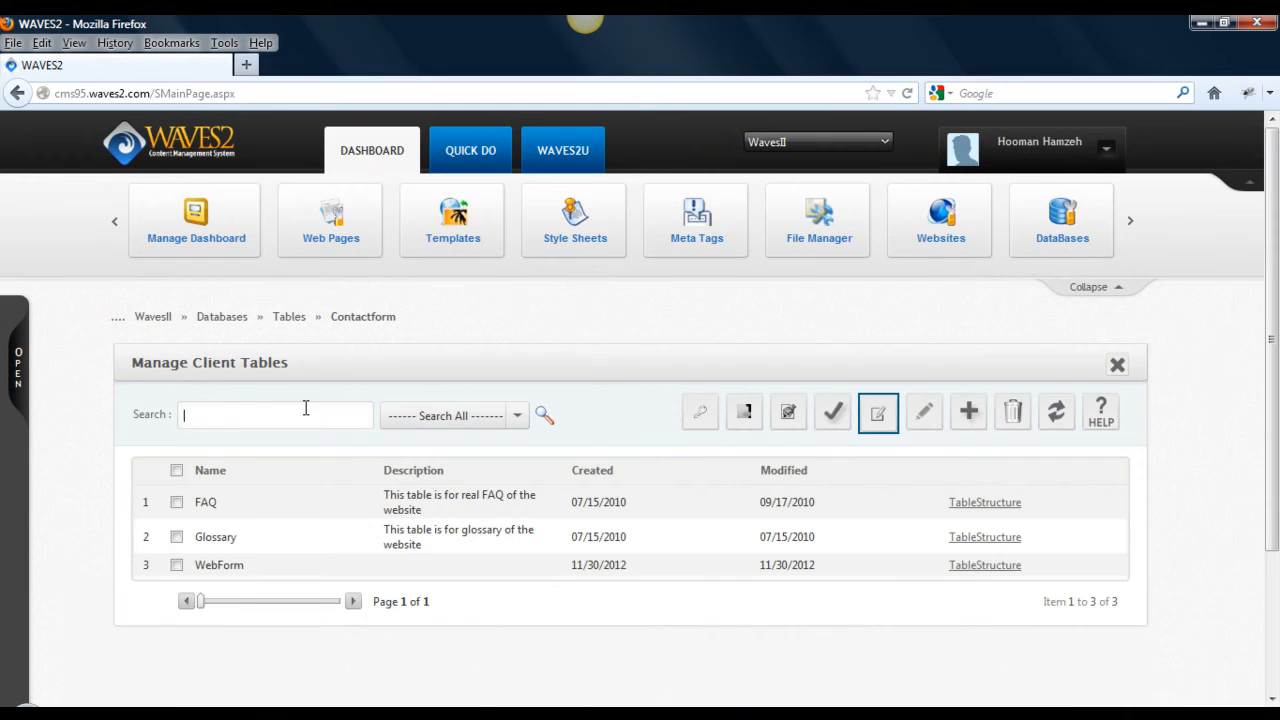
pyautogui.click(360, 566)
pyautogui.click(880, 413)
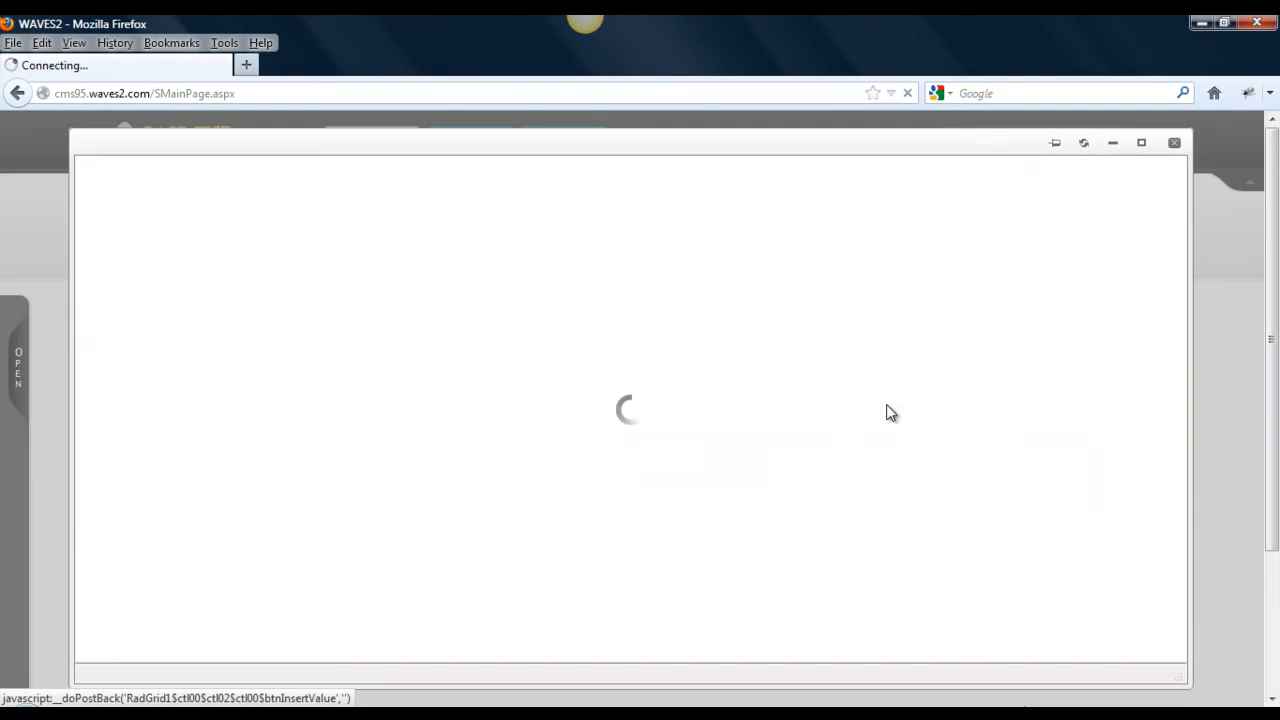
pyautogui.click(1174, 142)
pyautogui.click(680, 716)
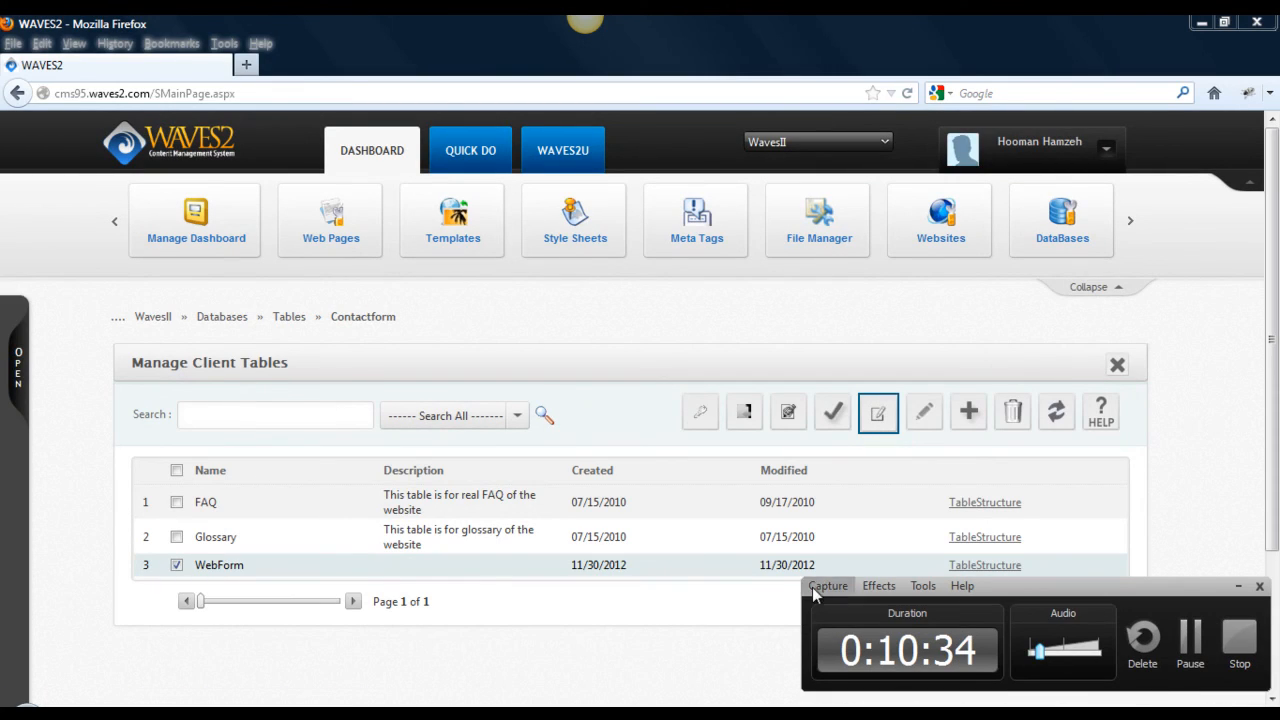